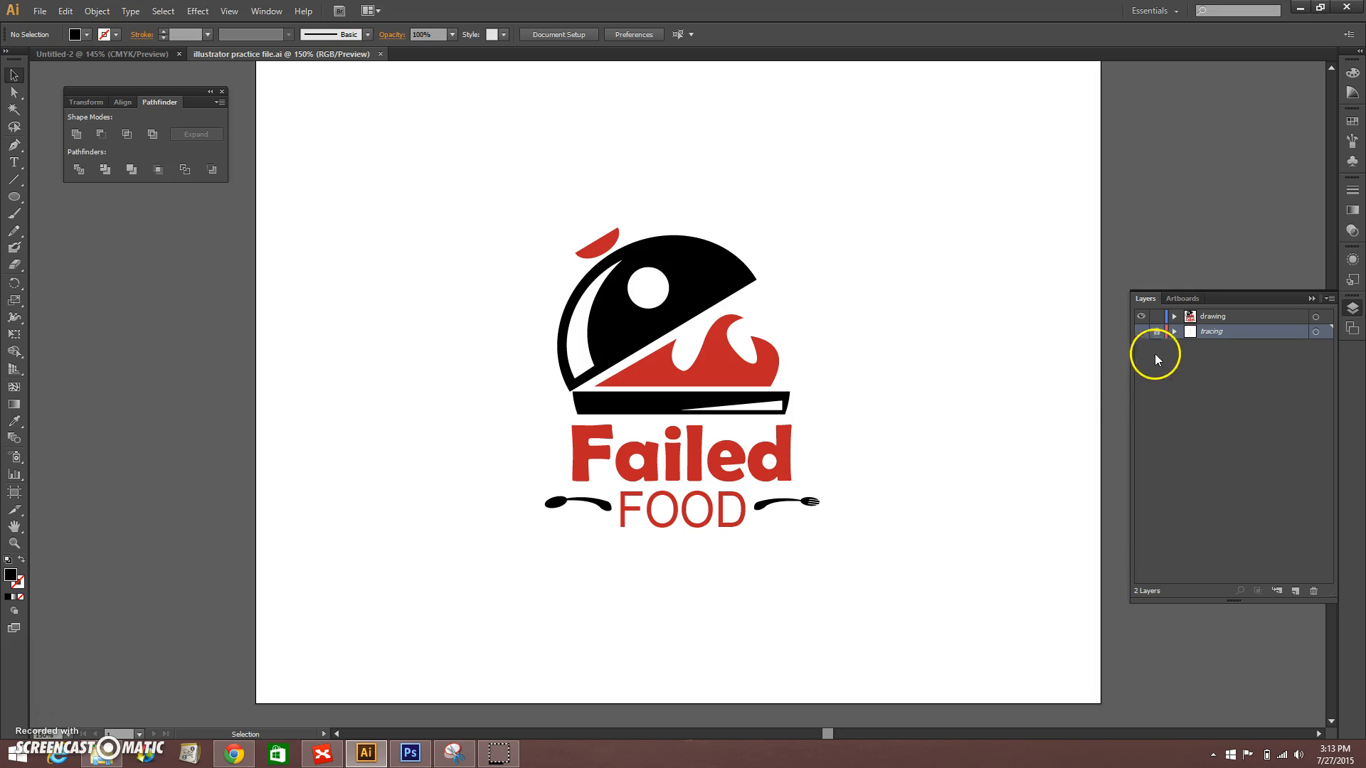
Step: Hide the drawing layer, reveal the tracing layer to check the sketch, and hide the tracing layer too
click(1138, 318)
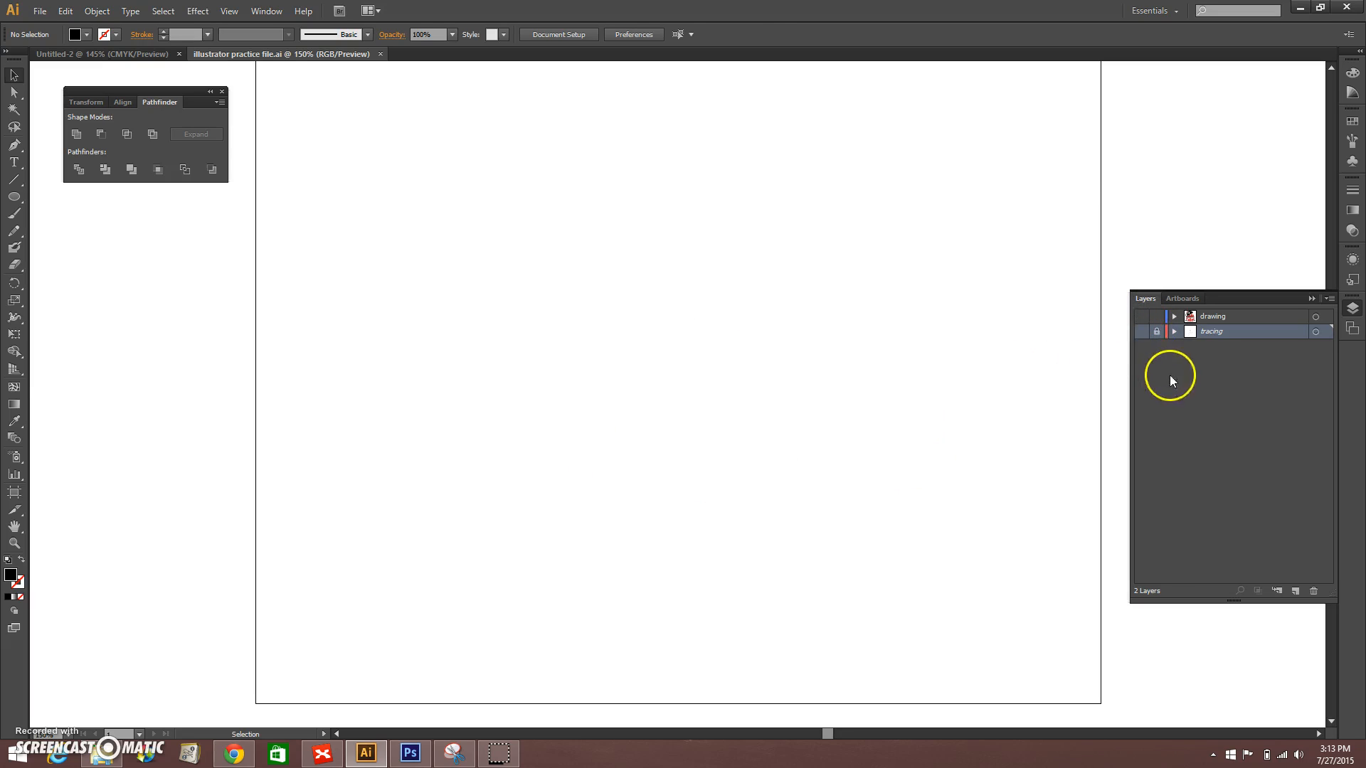
click(1141, 332)
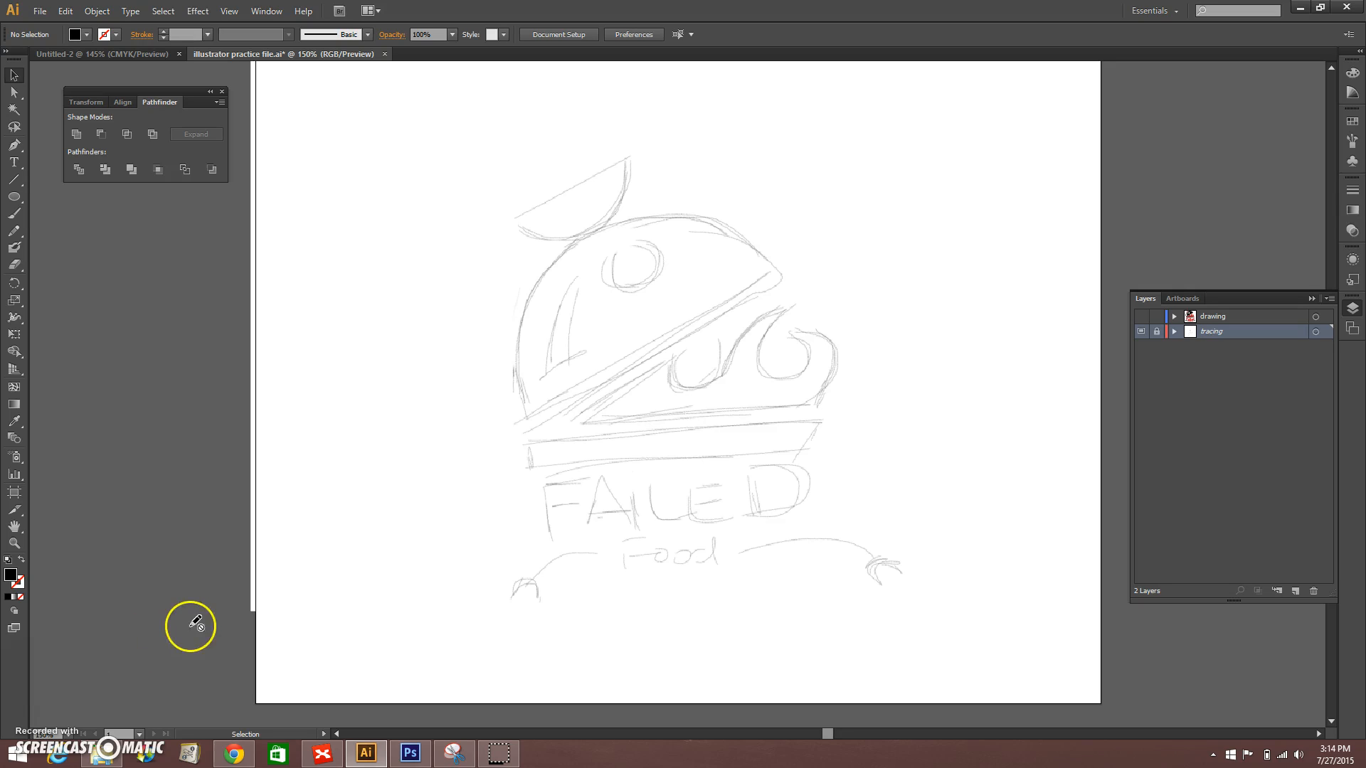
click(1142, 333)
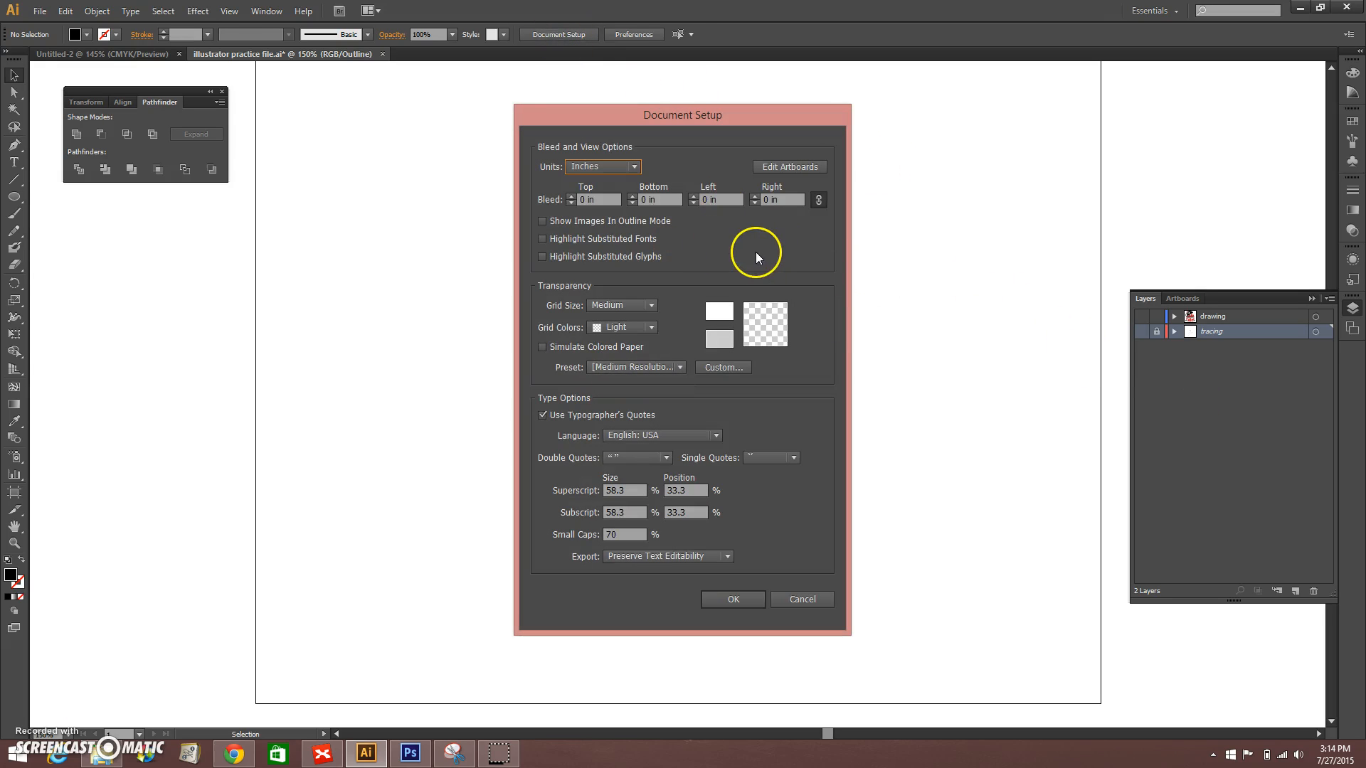
Step: Draw a second artboard about 5 in wide and 8.7 in high beside Artboard 1
click(788, 166)
click(892, 315)
key(ctrl+minus)
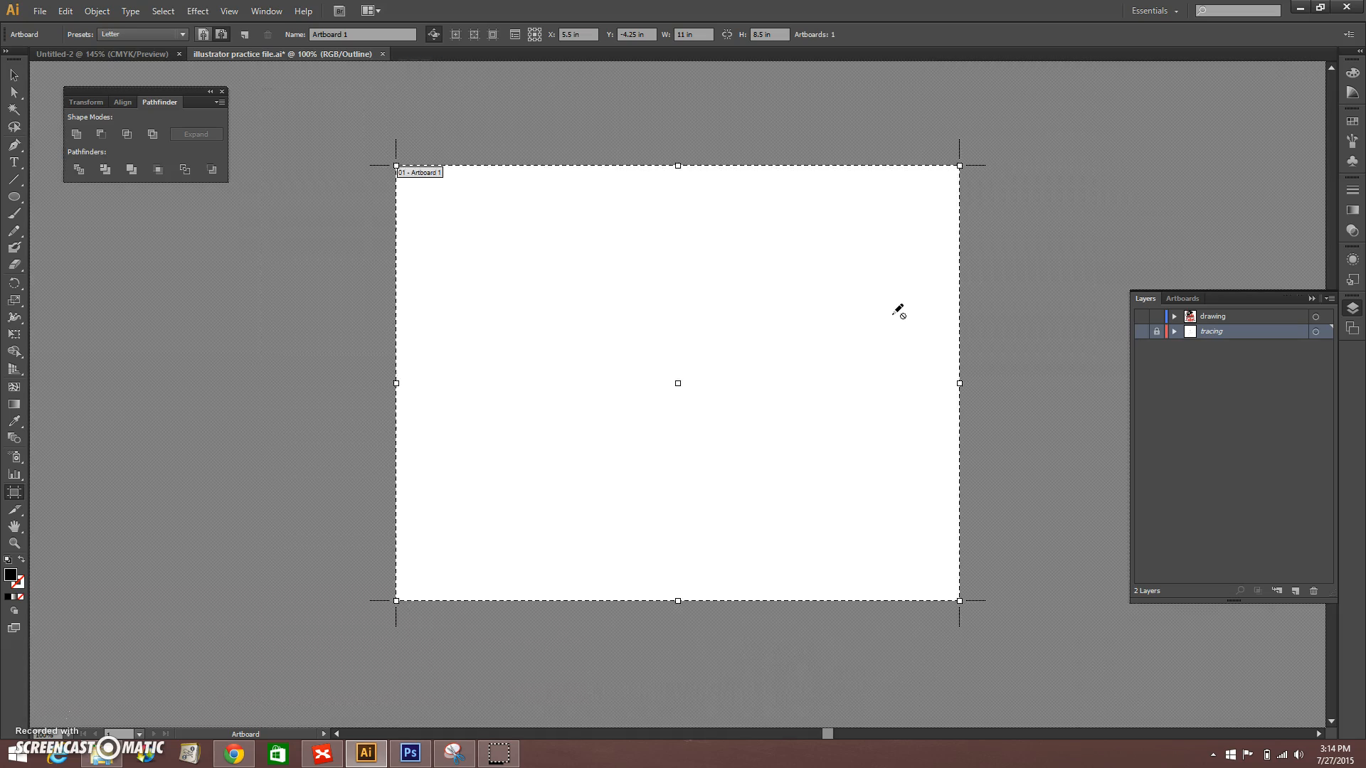
key(ctrl+minus)
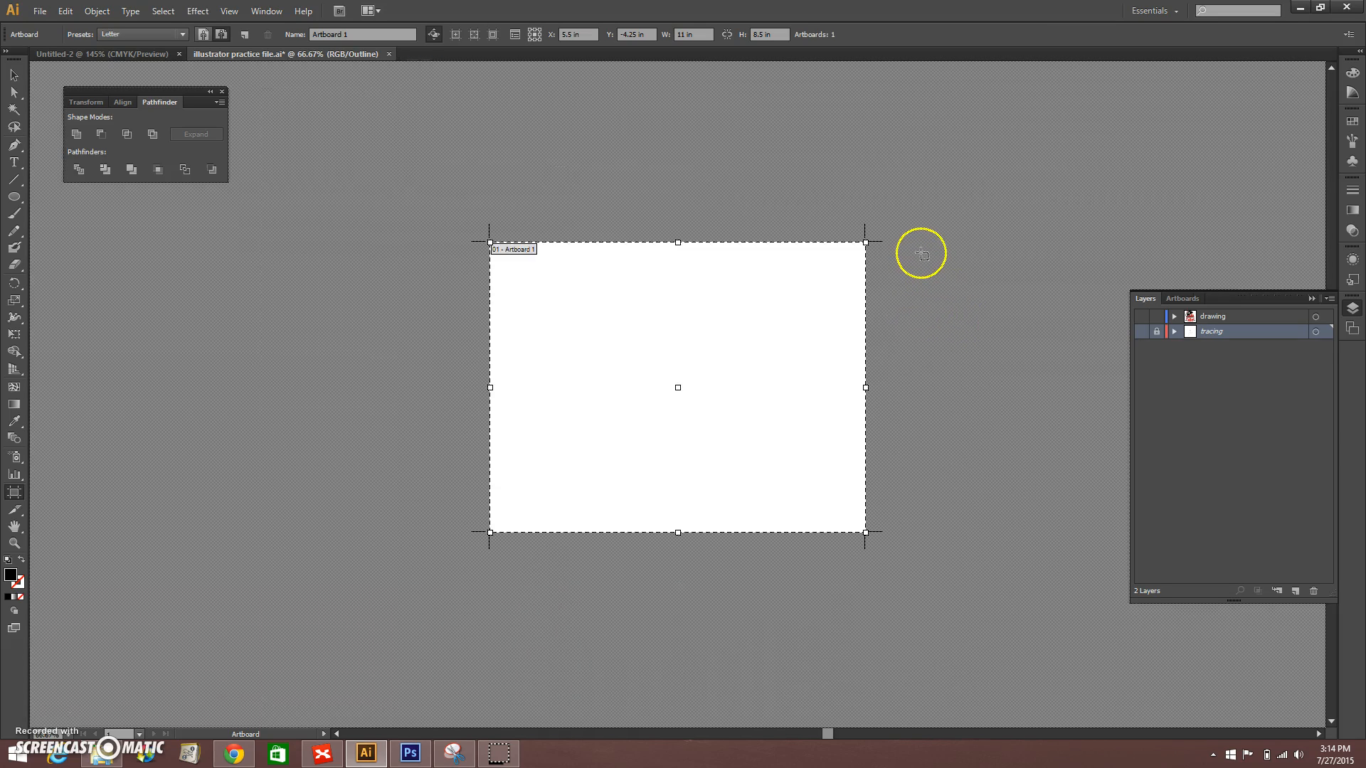
drag(918, 242, 1091, 538)
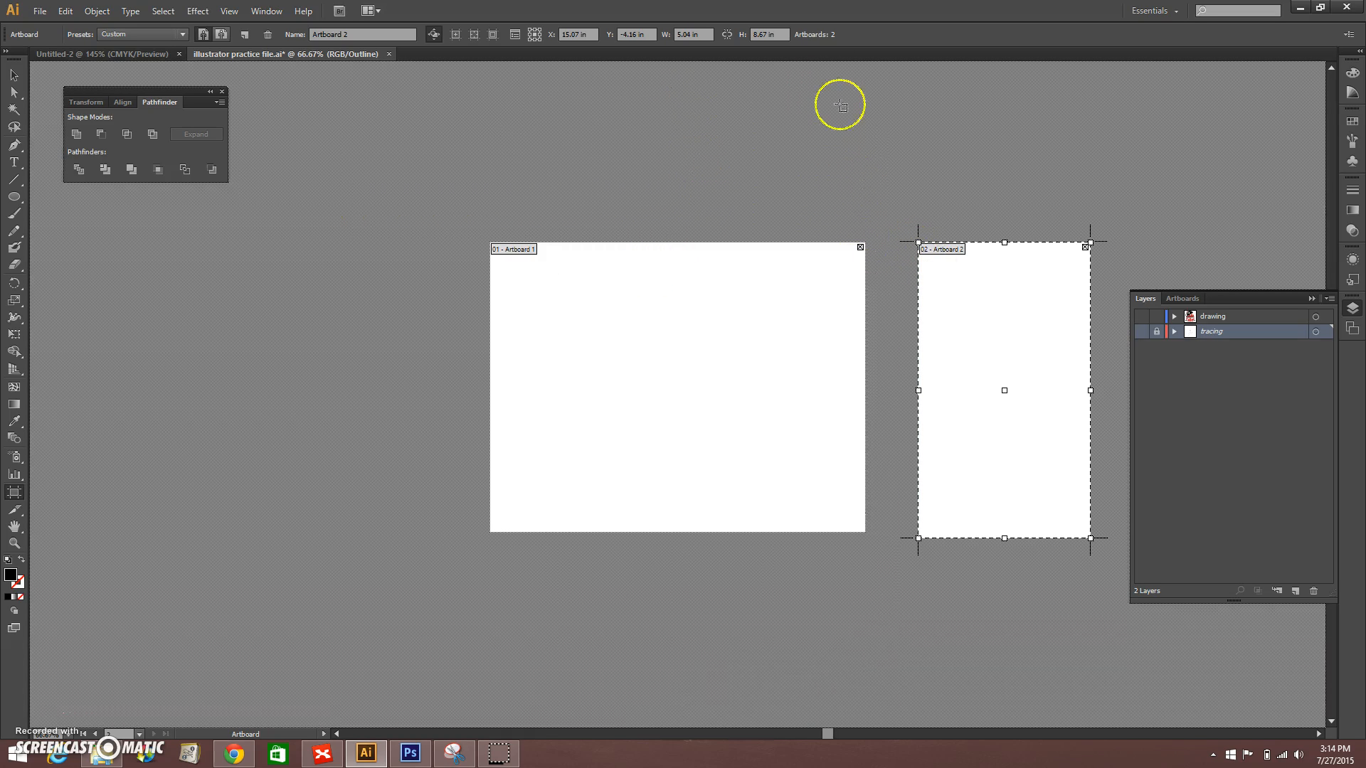
Step: Set the second artboard's size to 11 in wide by 8.5 in high
click(682, 35)
text(11in)
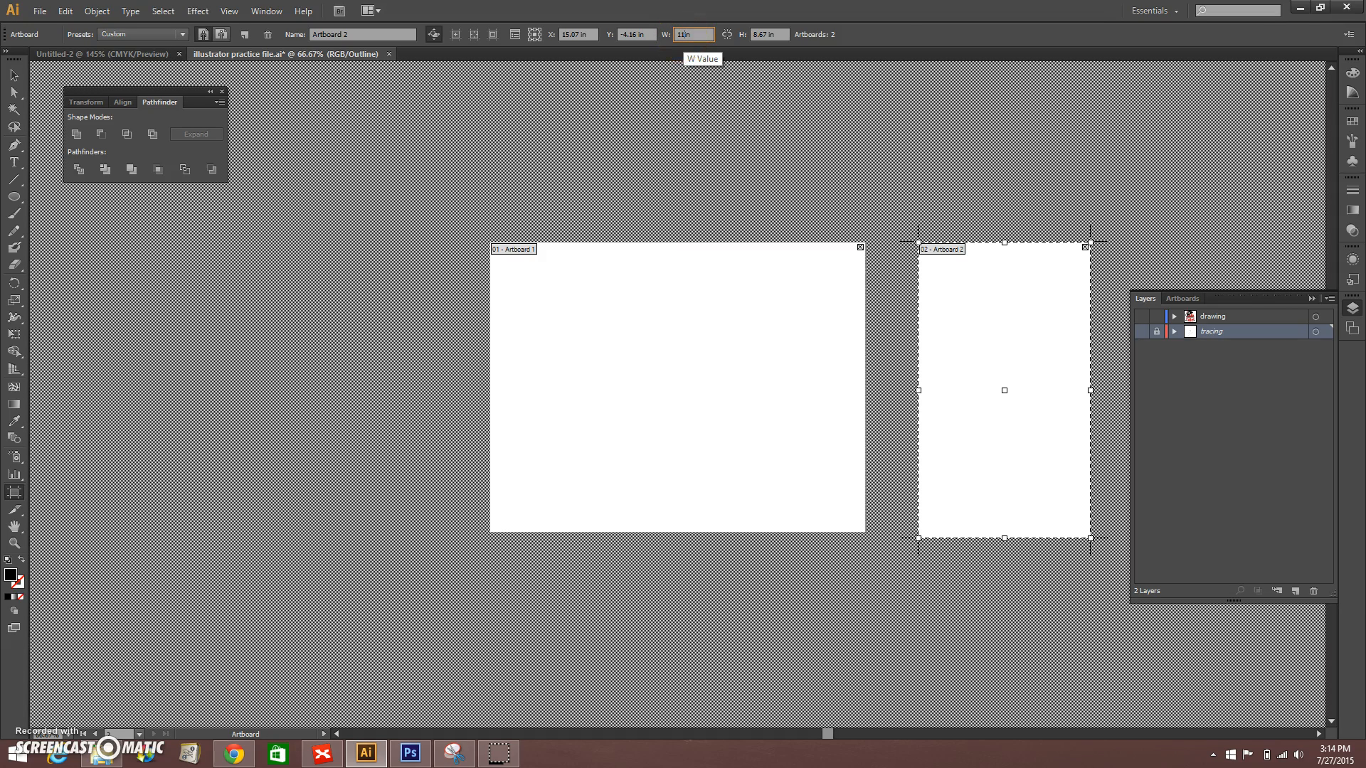
click(765, 35)
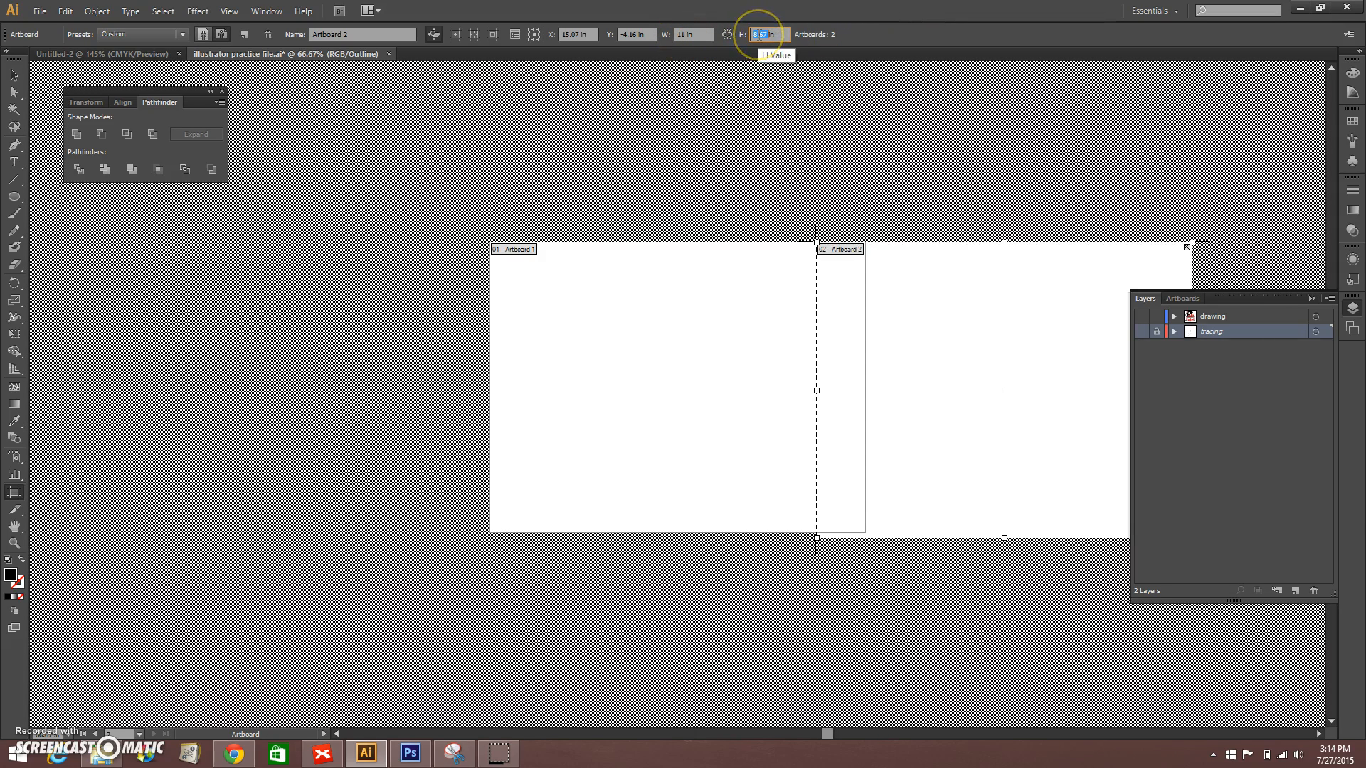
text(8.5in)
key(Return)
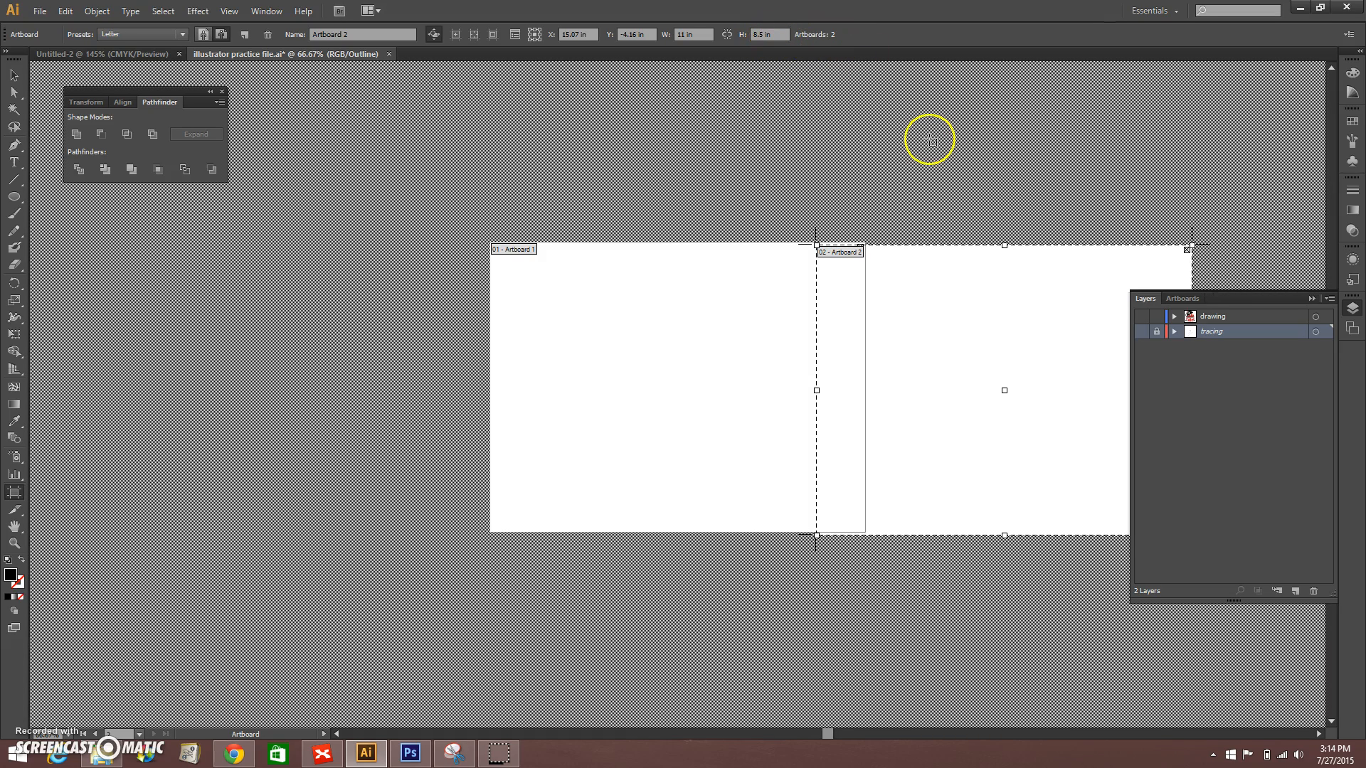
Step: Move Artboard 2 clear of Artboard 1, leaving a gap between them, and finish editing artboards
drag(1037, 292, 771, 287)
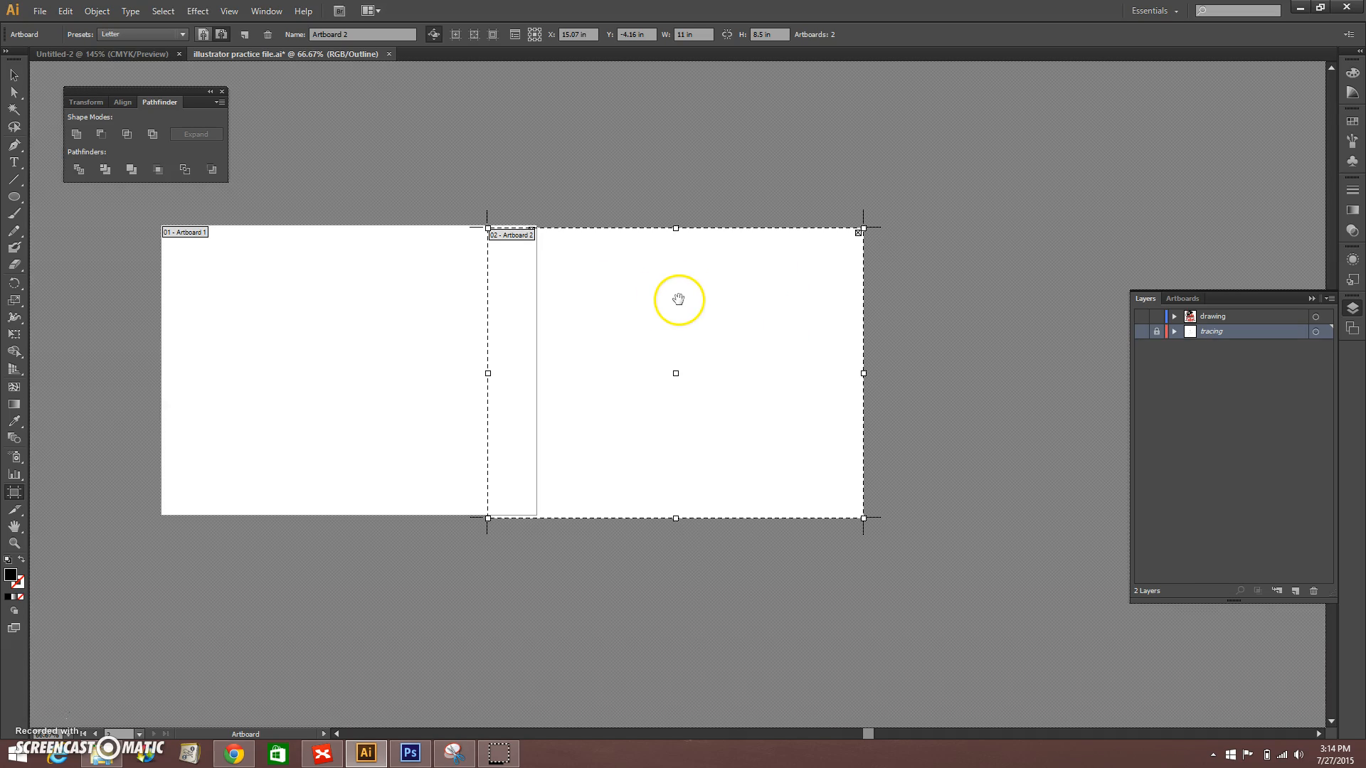
drag(625, 289, 719, 293)
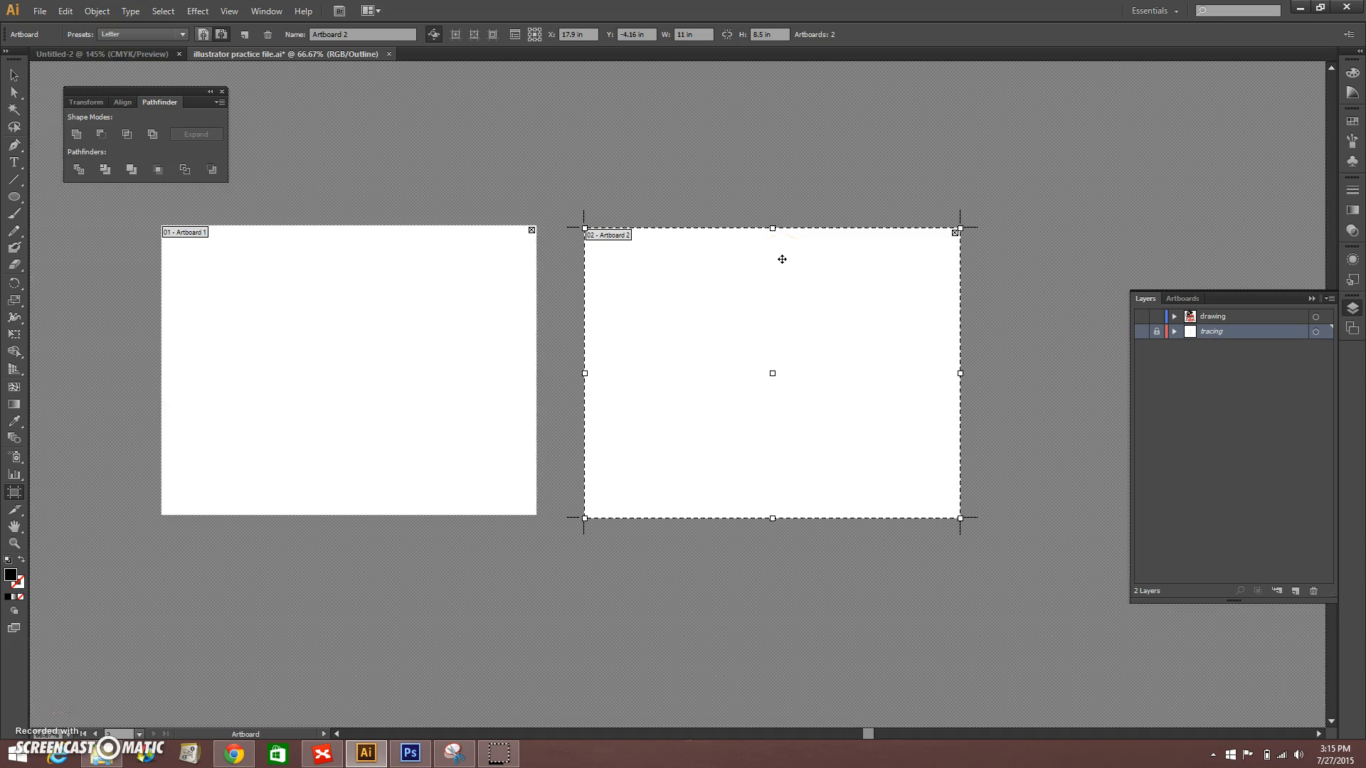
key(v)
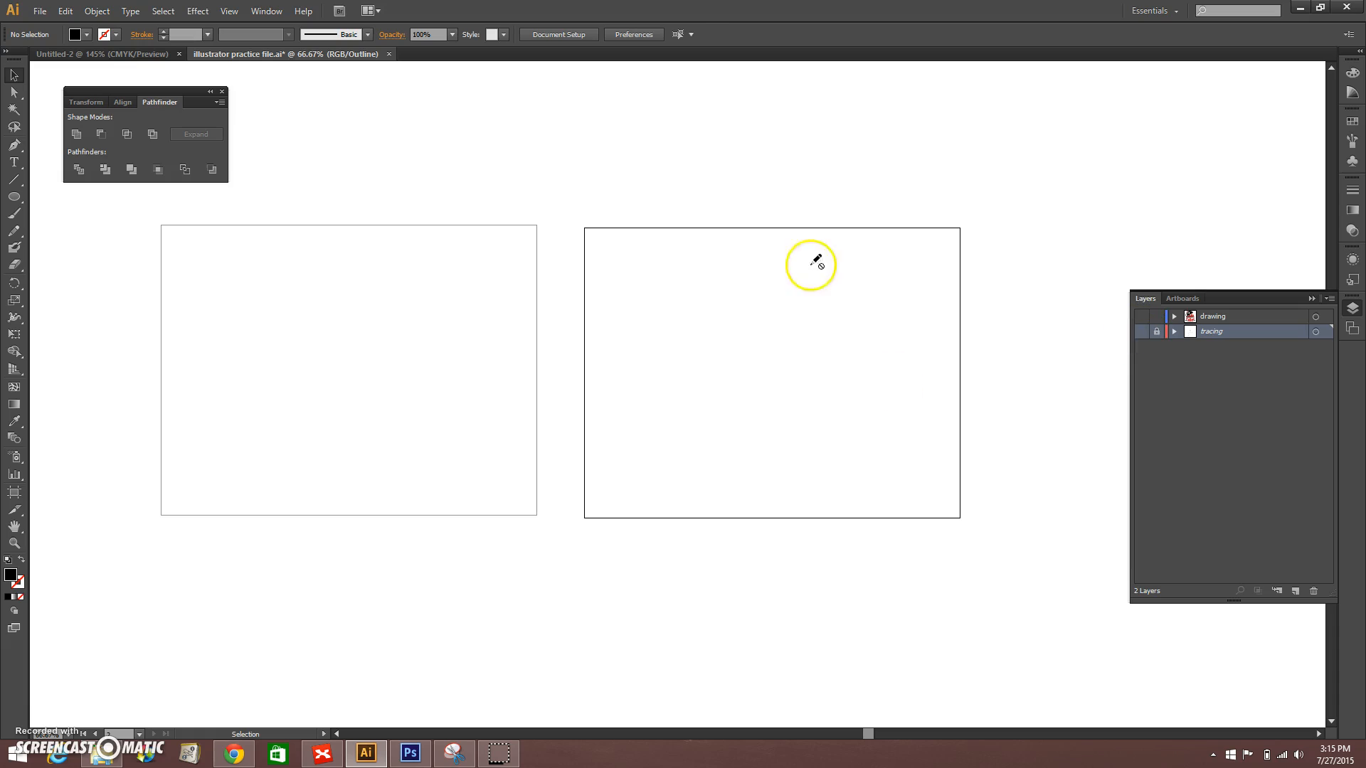
Step: Add a new layer and move it above the drawing layer in the layer order
click(1173, 393)
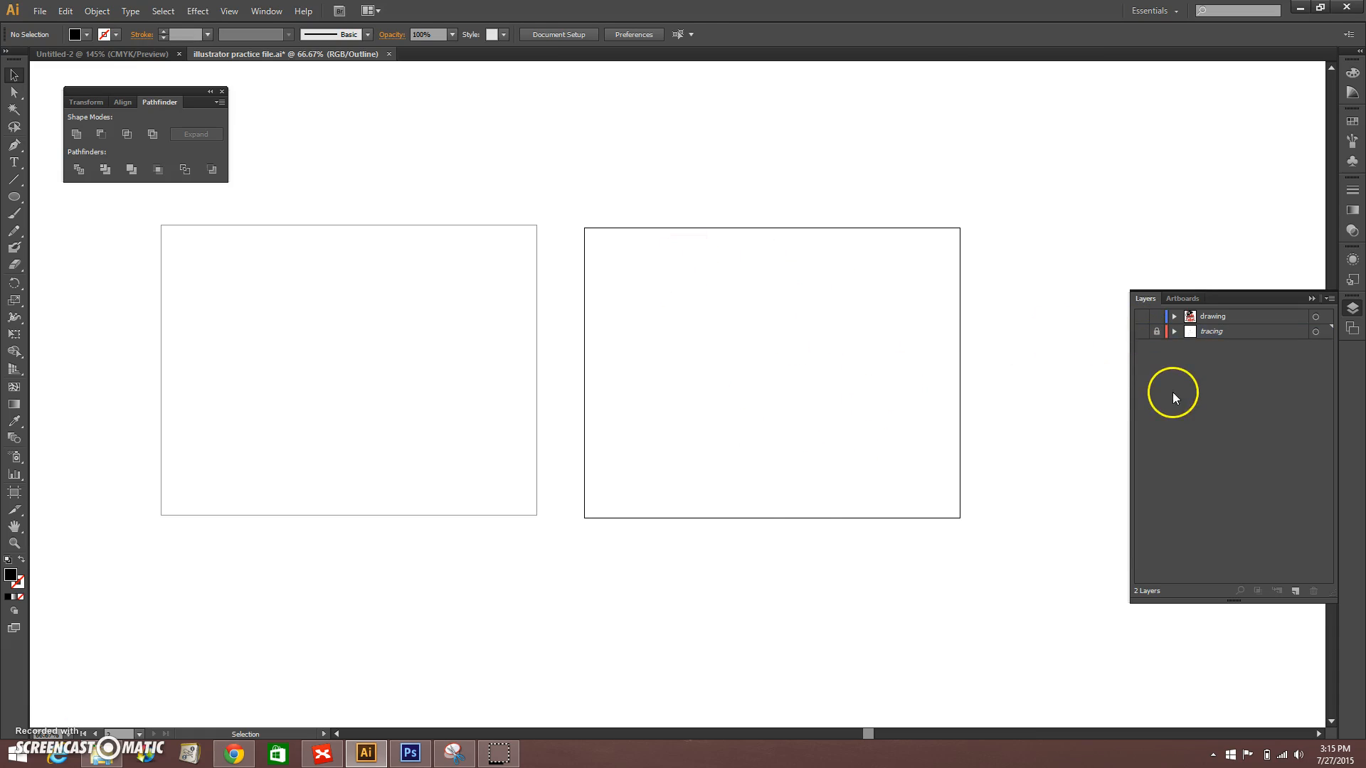
click(1295, 590)
key(ctrl+y)
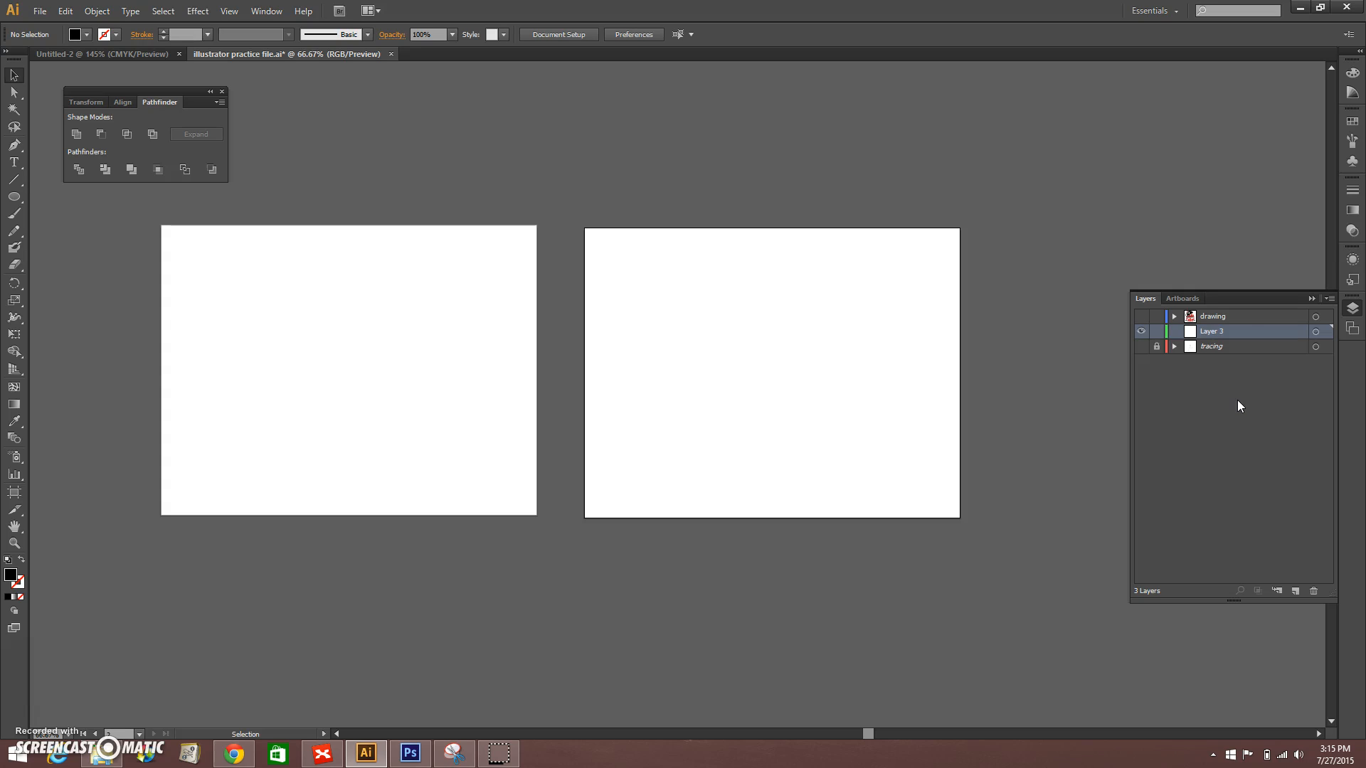
mouse_move(1208, 336)
mouse_down()
mouse_move(1188, 329)
mouse_move(1191, 310)
mouse_up()
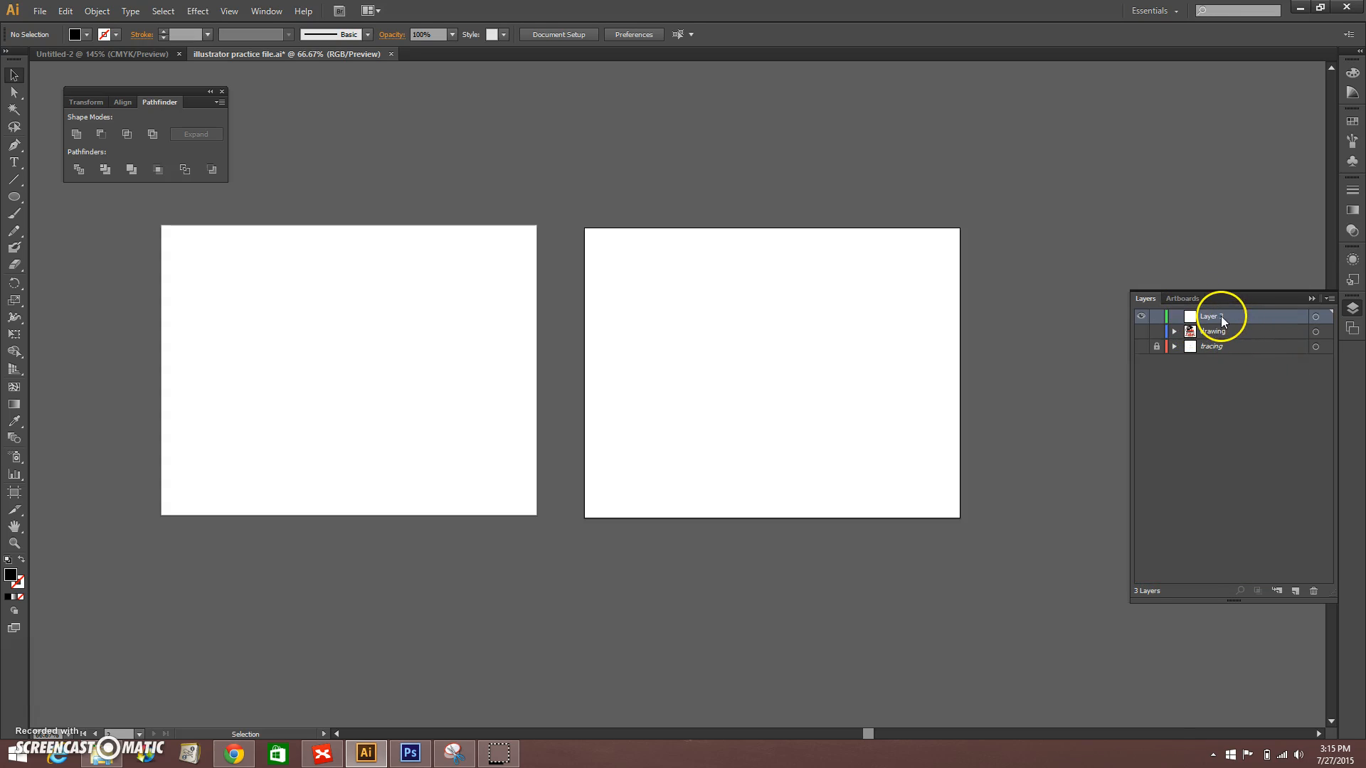
Step: Rename the new top layer as tracing2 and keep it active
double_click(1215, 316)
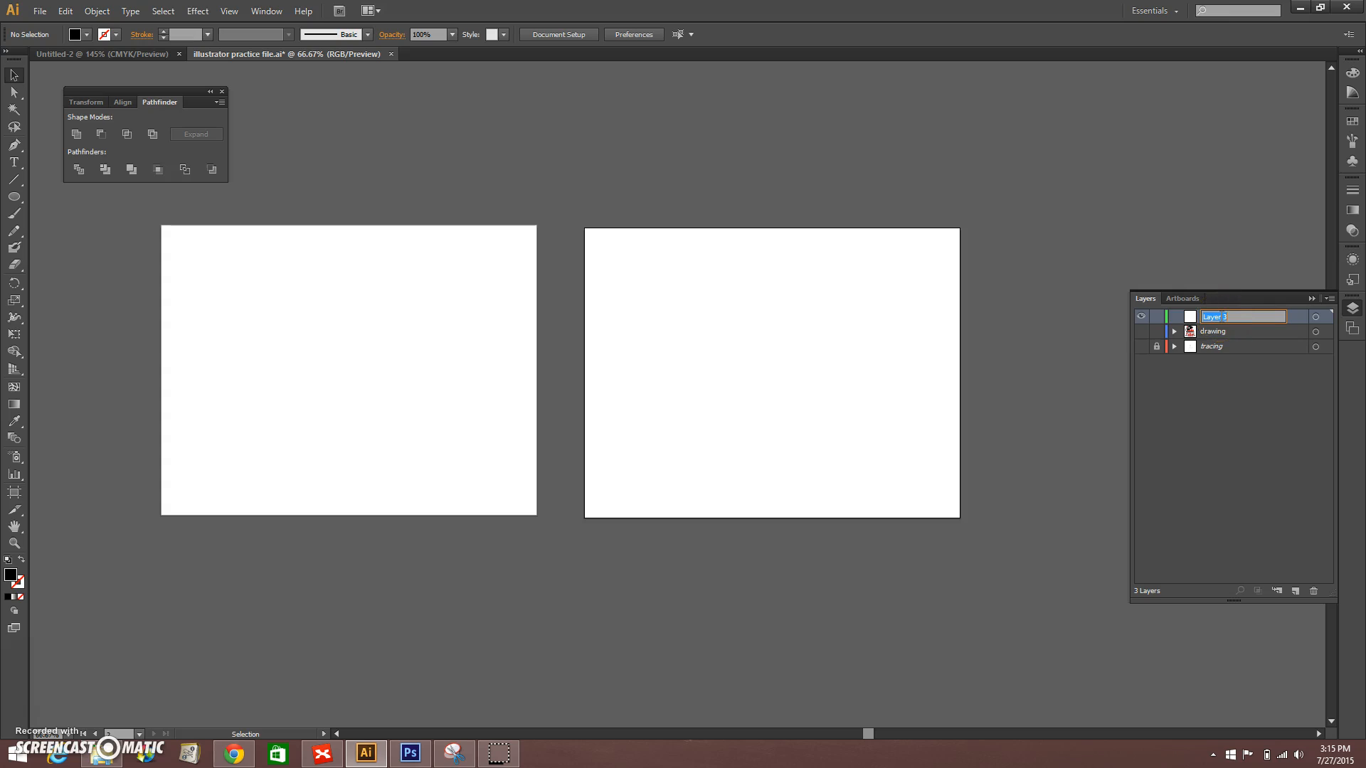
text(tracing2)
click(1257, 377)
click(1236, 318)
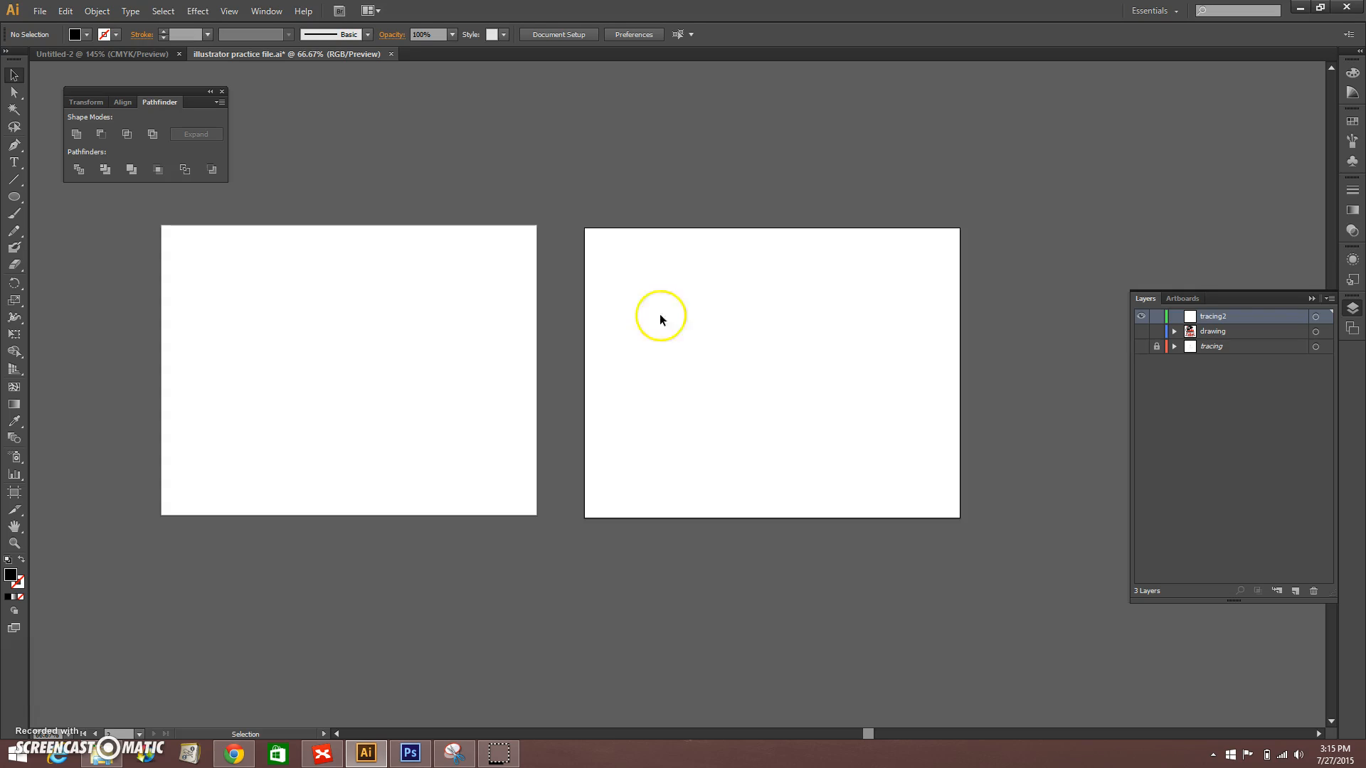
Step: Place the SketchBook PNG sketch from the Downloads folder and position its drawing over Artboard 2
click(40, 12)
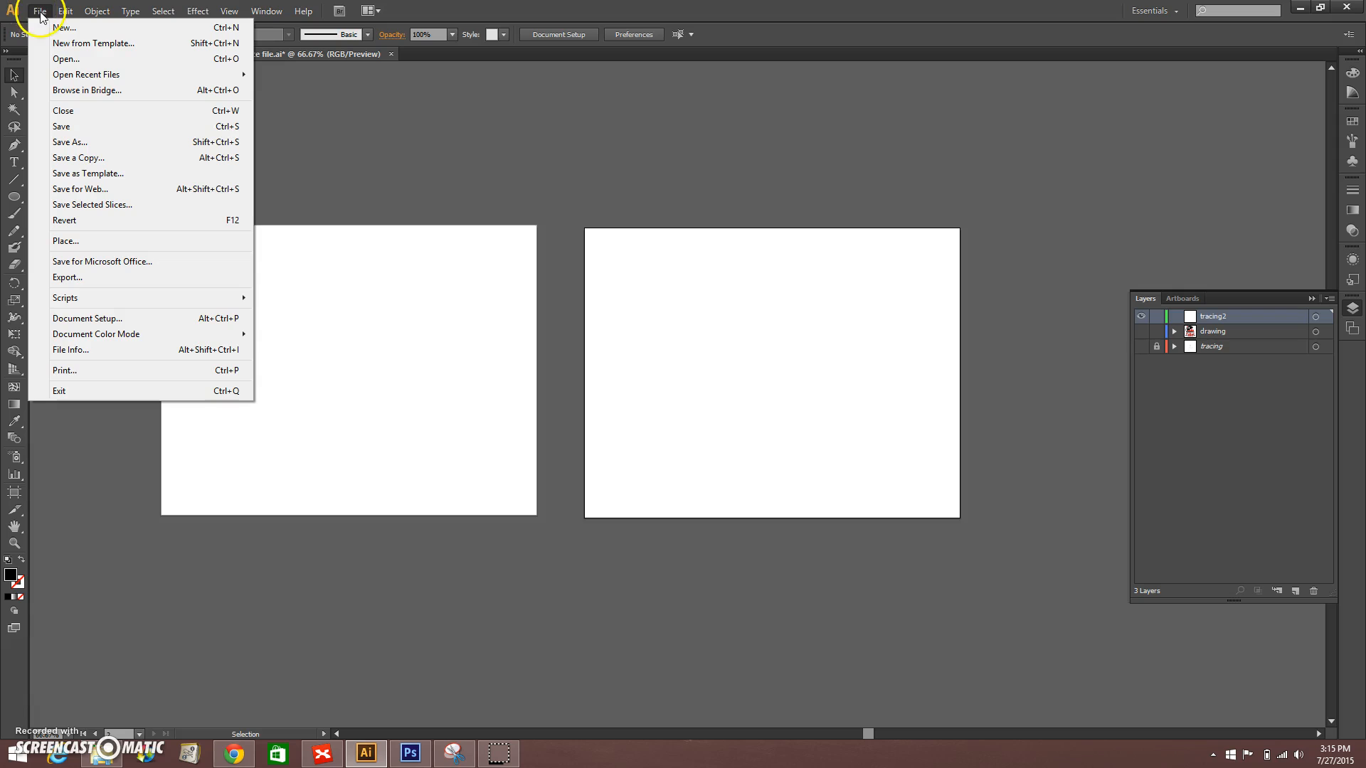
click(74, 243)
mouse_move(404, 108)
mouse_down()
mouse_move(403, 289)
mouse_move(416, 114)
mouse_up()
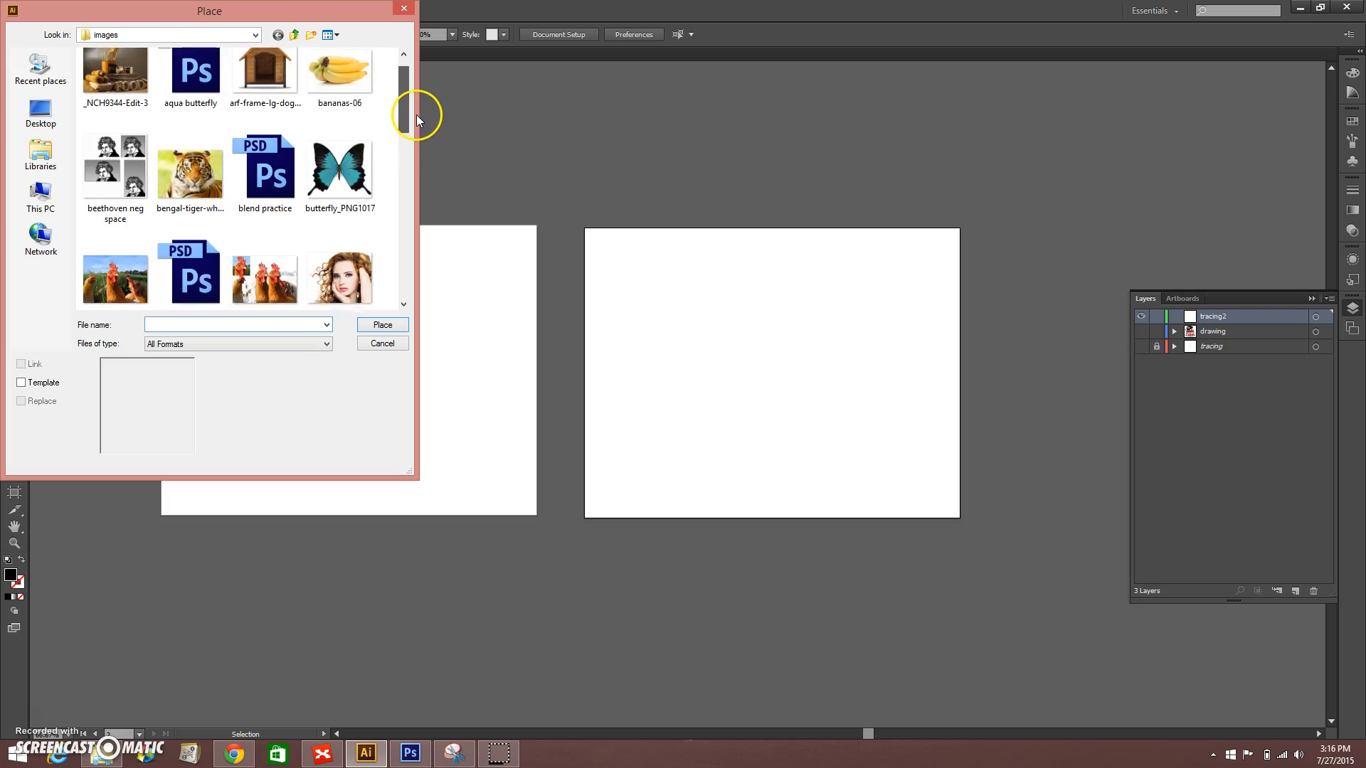
click(58, 161)
click(190, 35)
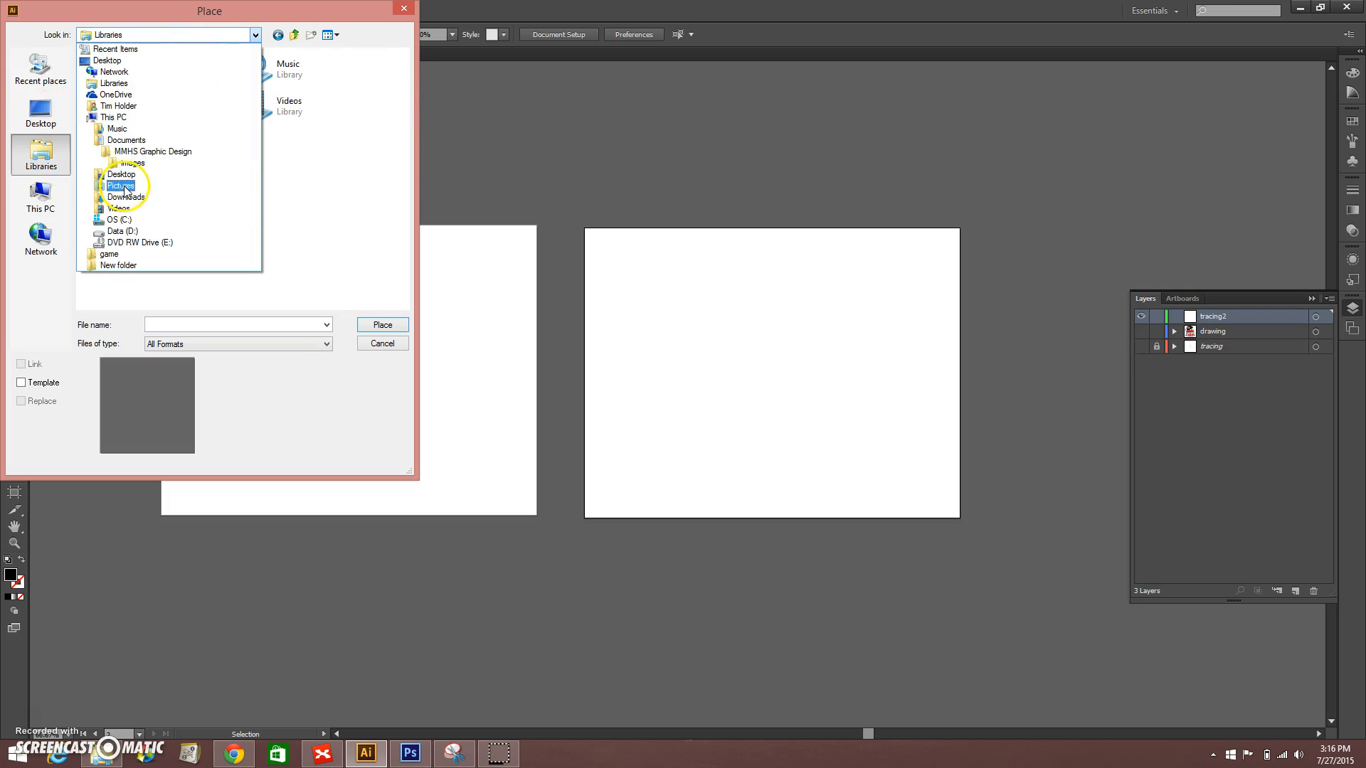
click(126, 197)
click(191, 77)
click(383, 324)
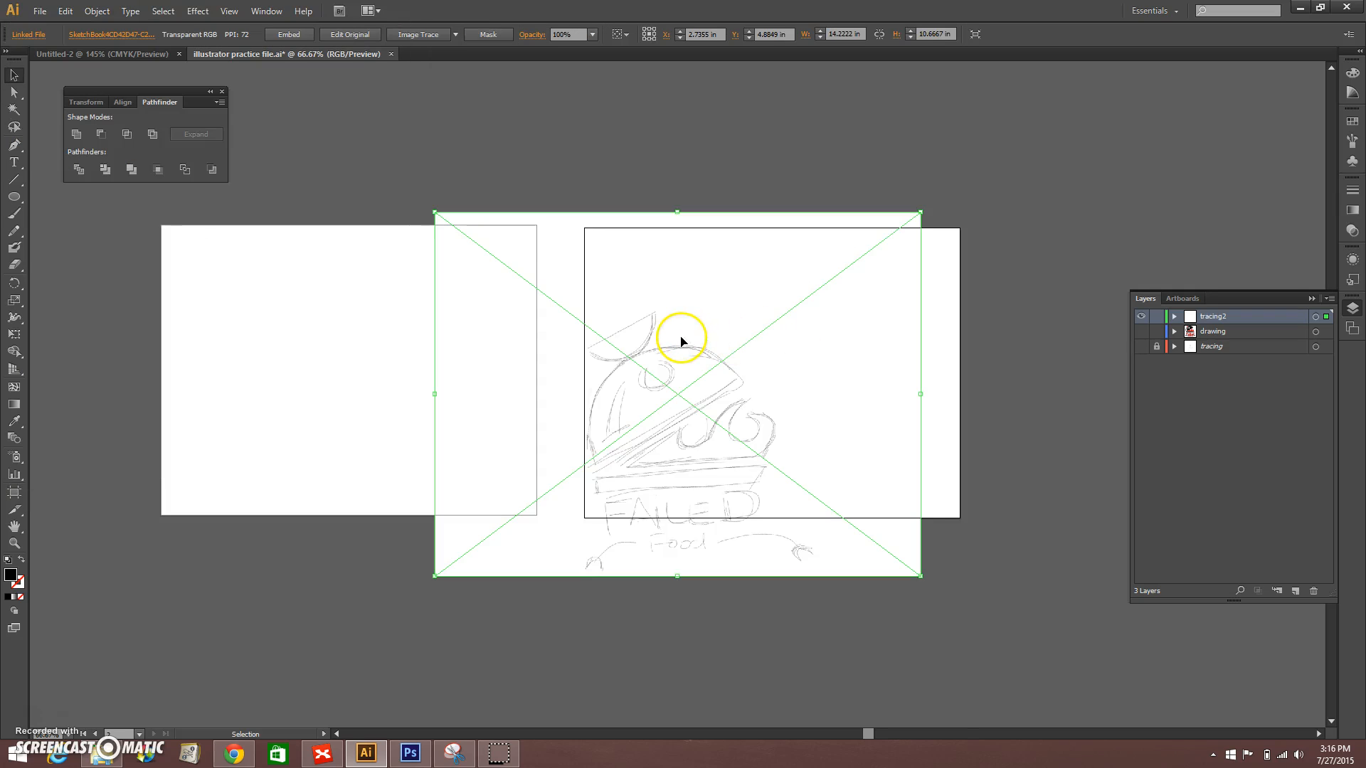
drag(676, 466, 794, 408)
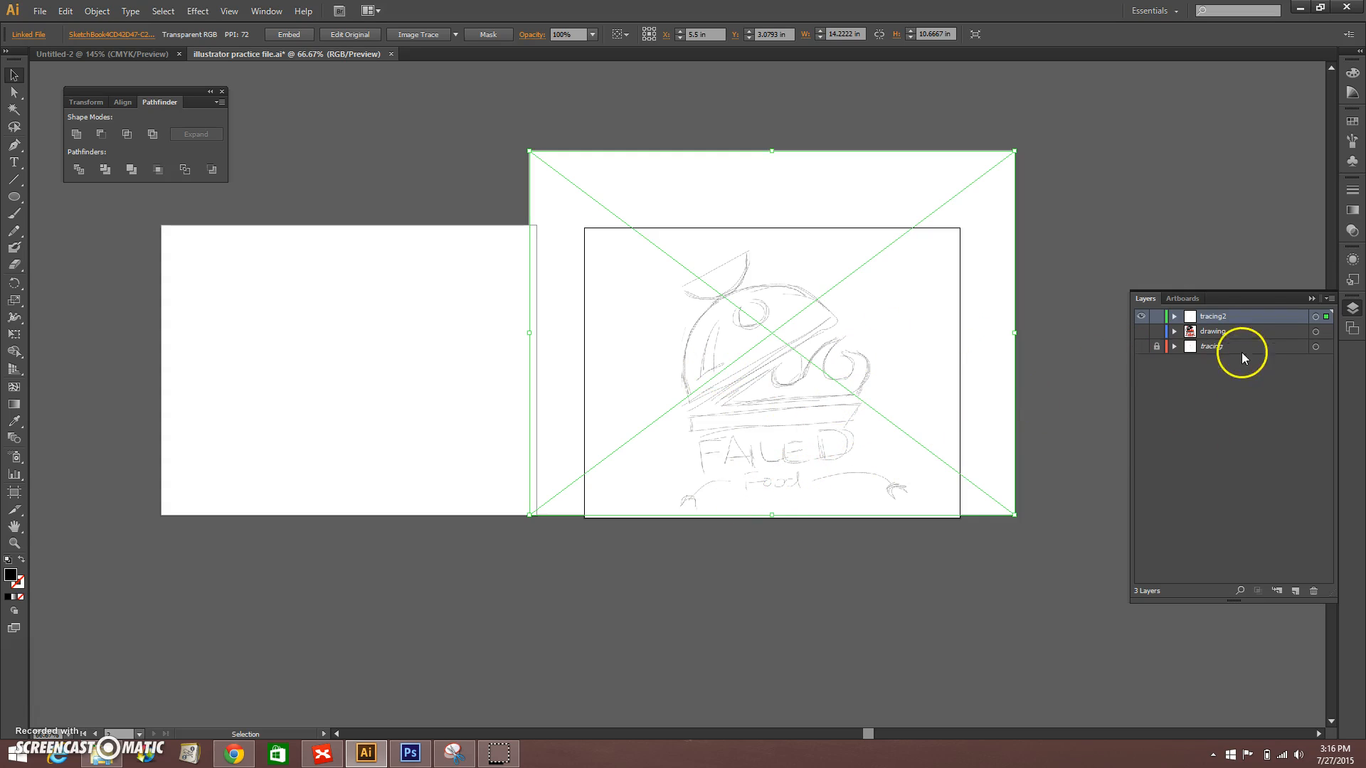
Step: Make tracing2 a template layer with its images dimmed to 75%
double_click(1250, 318)
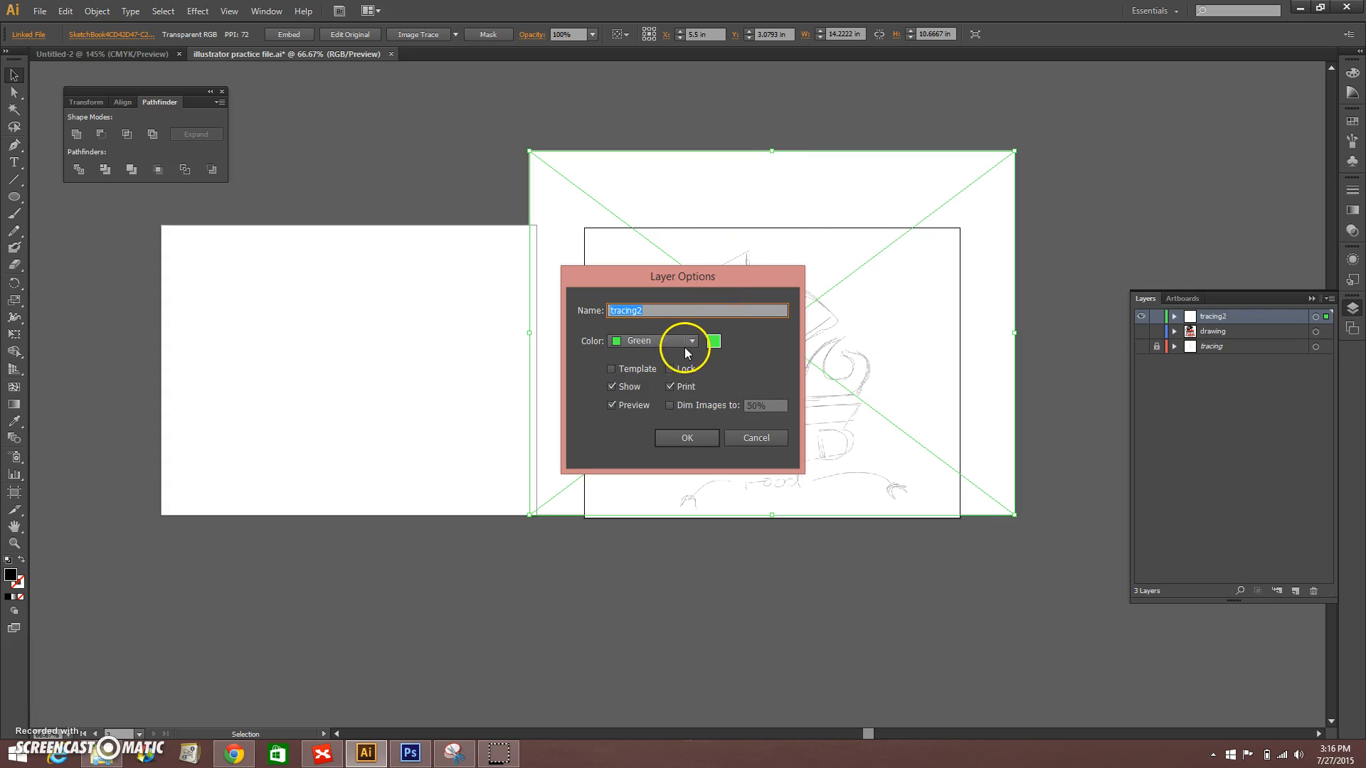
click(611, 370)
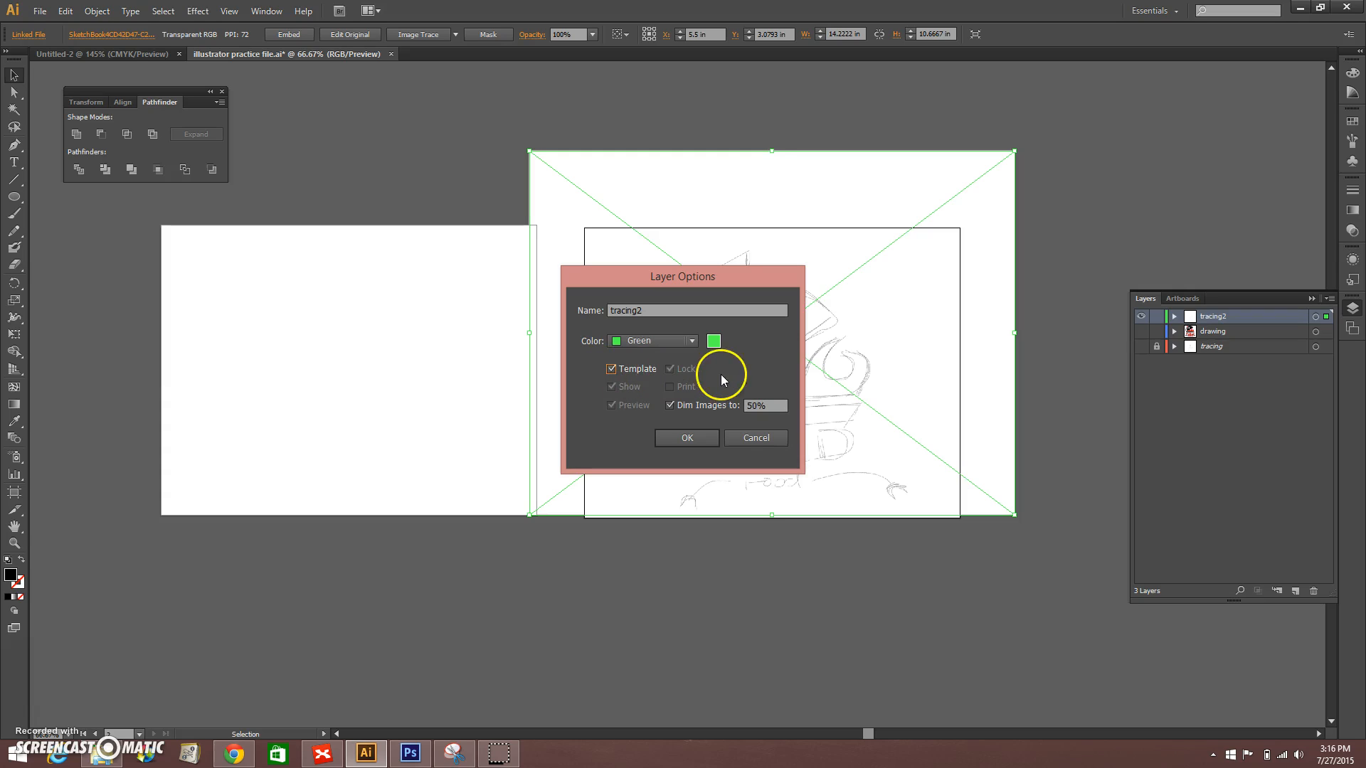
double_click(752, 407)
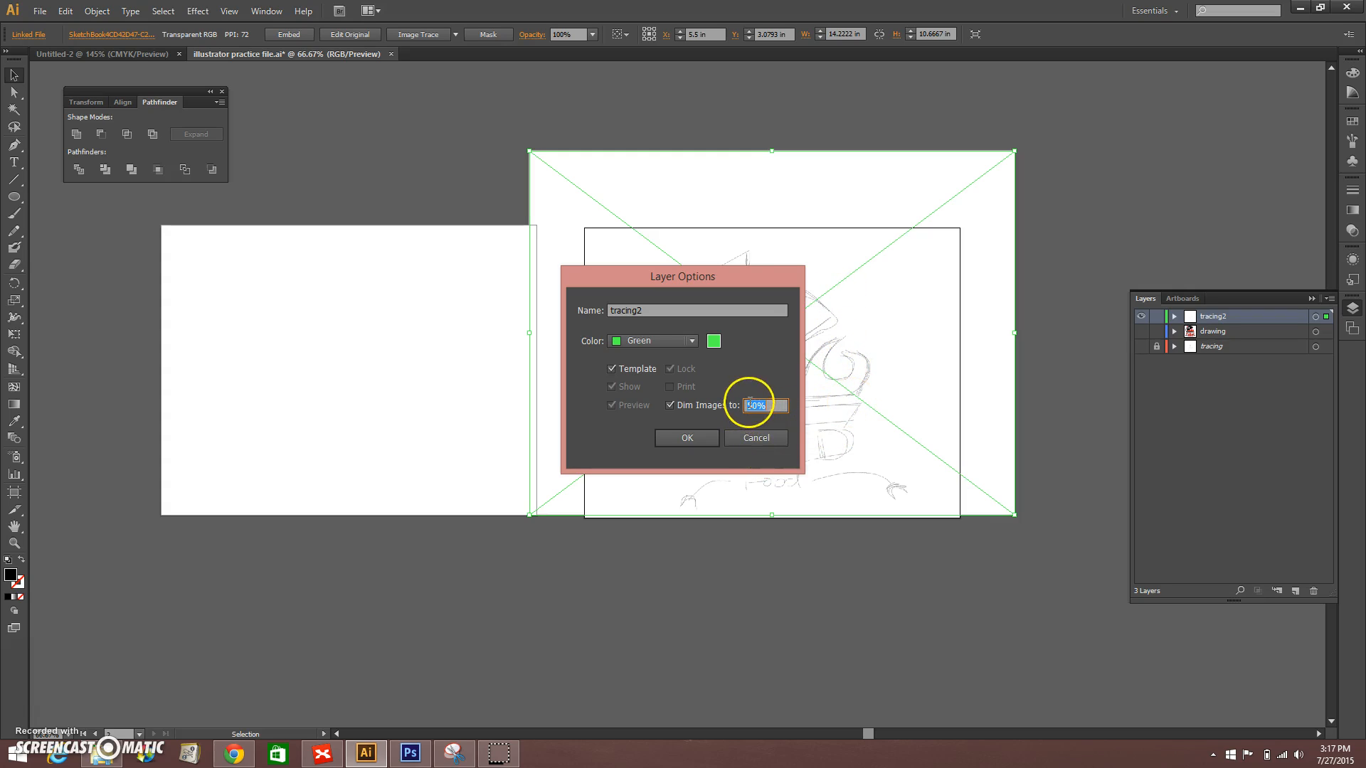
text(75)
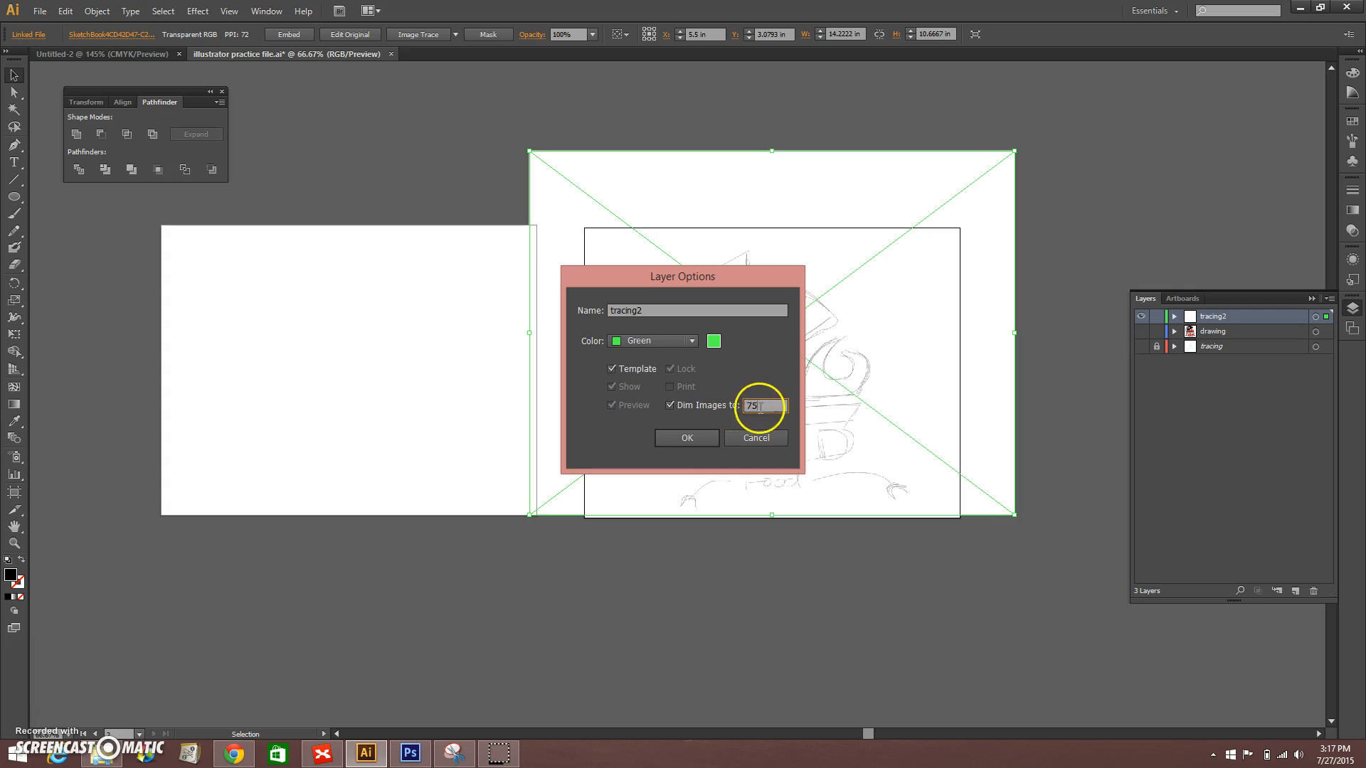
click(687, 438)
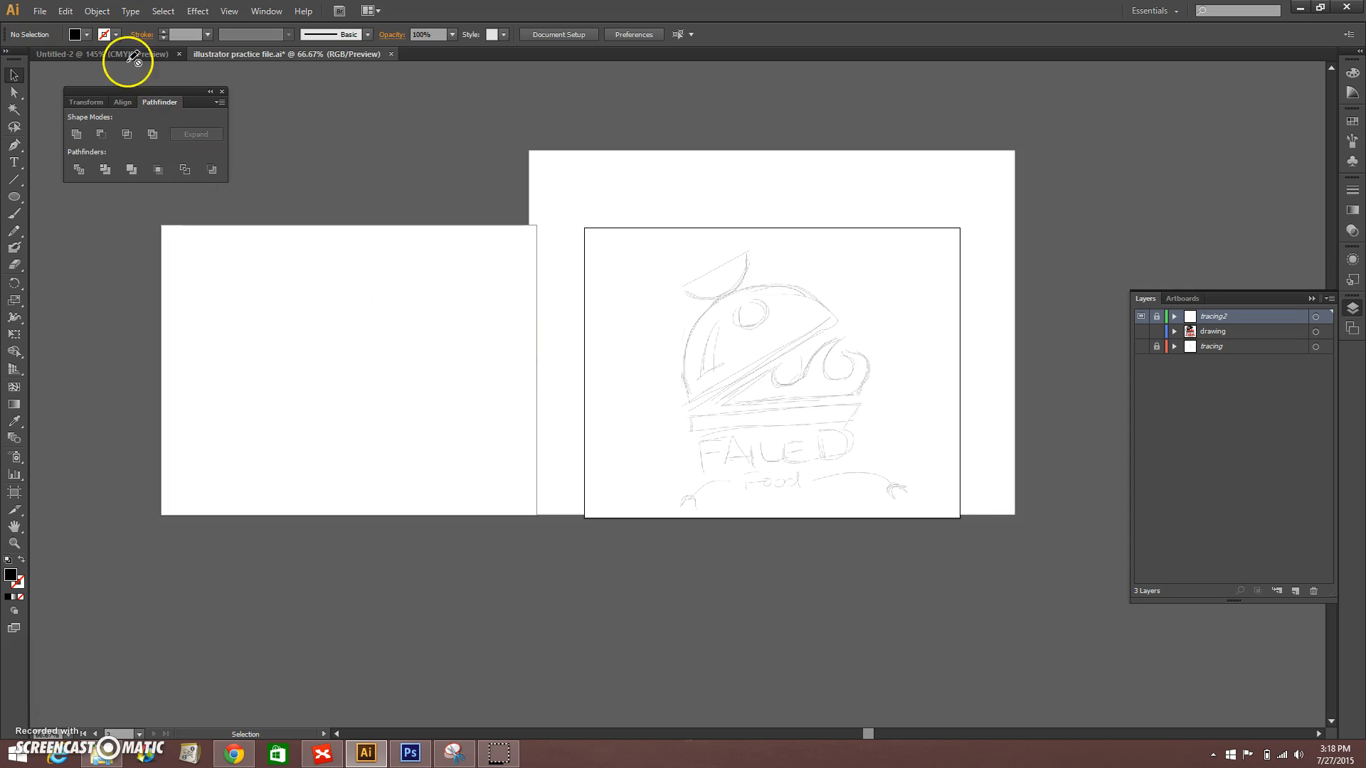
Step: Open dog7.jpg from the images folder inside the MMHS Graphic Design documents folder
click(36, 13)
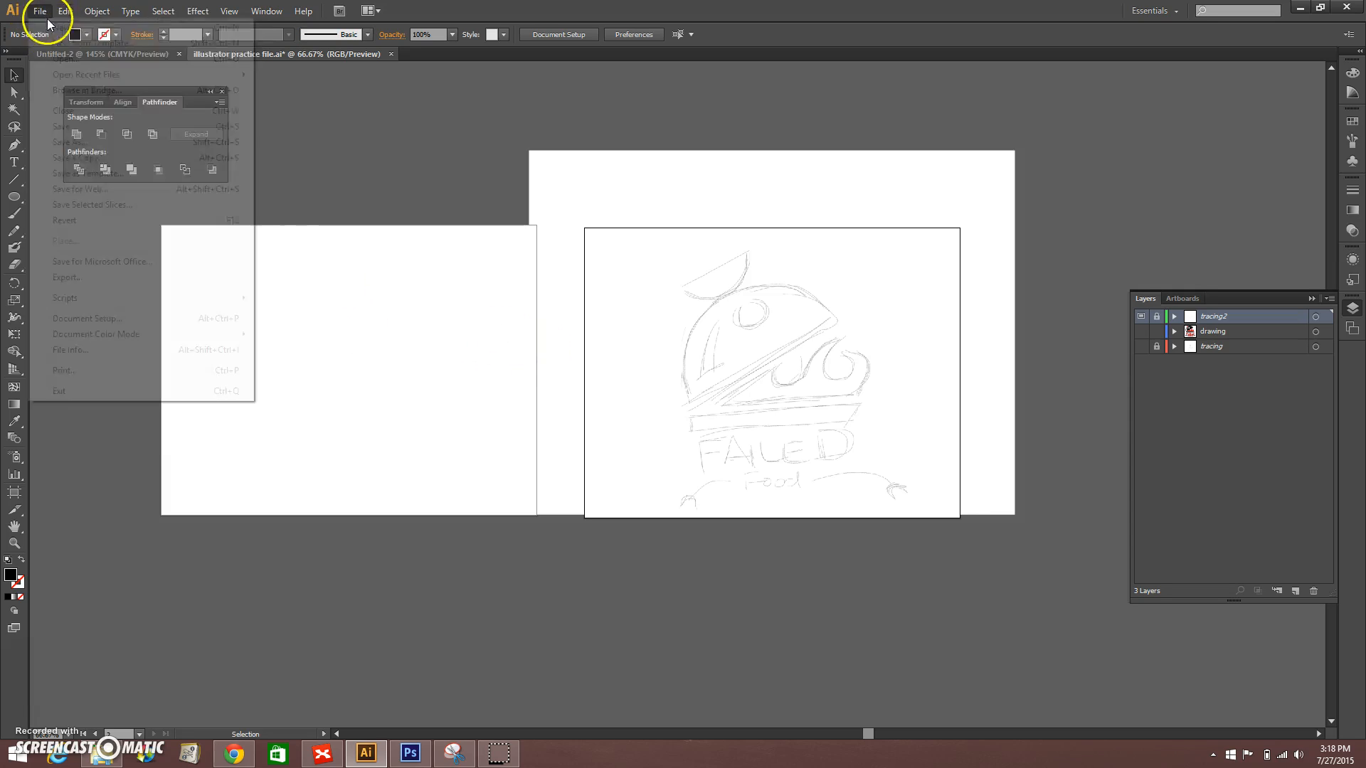
click(55, 60)
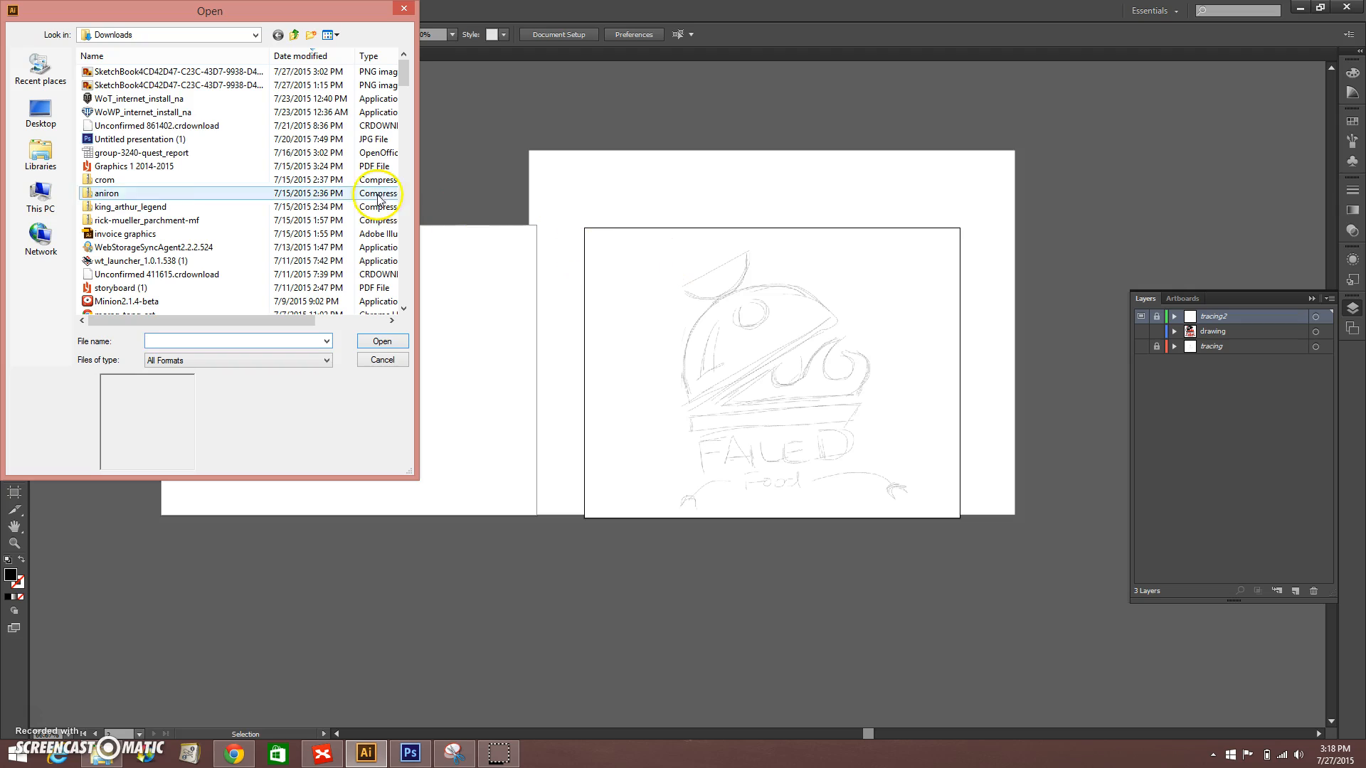
click(51, 158)
double_click(137, 76)
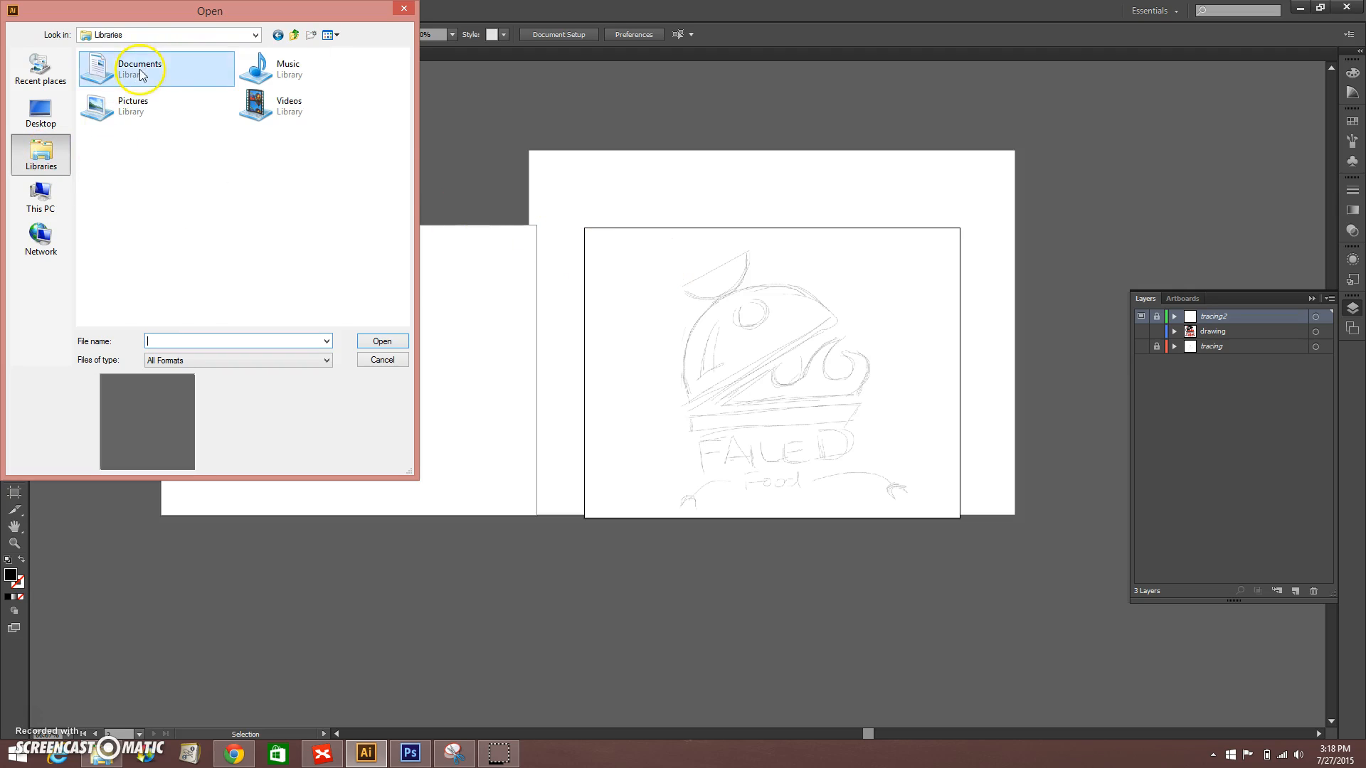
scroll(237, 197, down, 5)
scroll(237, 198, down, 3)
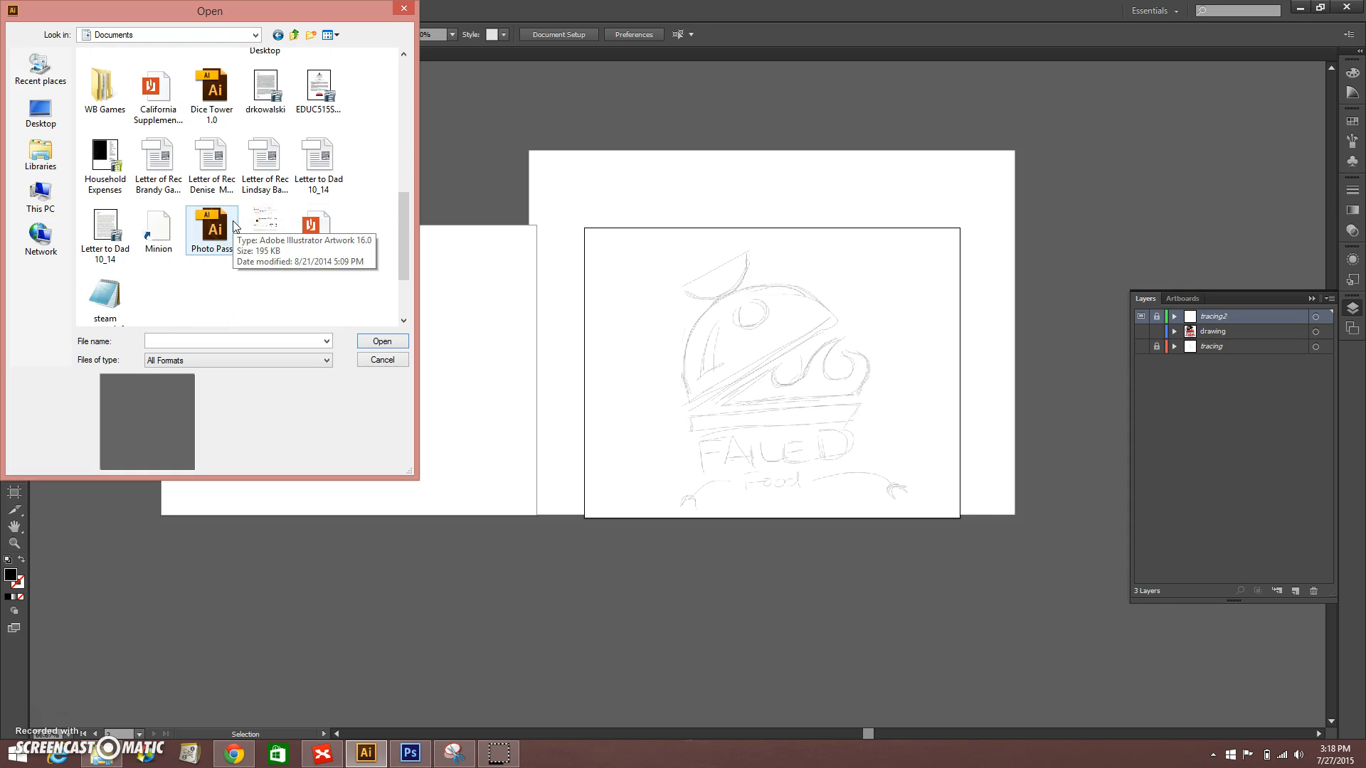
scroll(235, 226, up, 5)
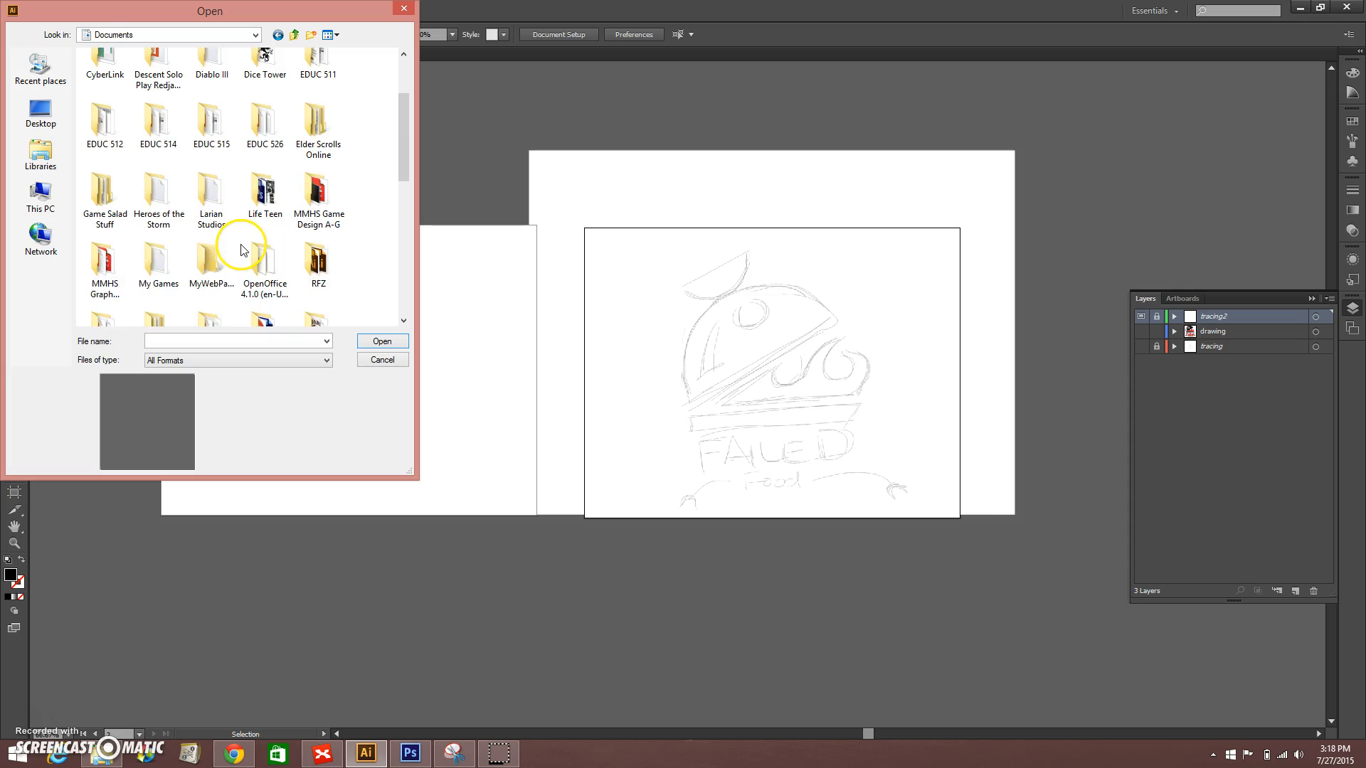
double_click(105, 265)
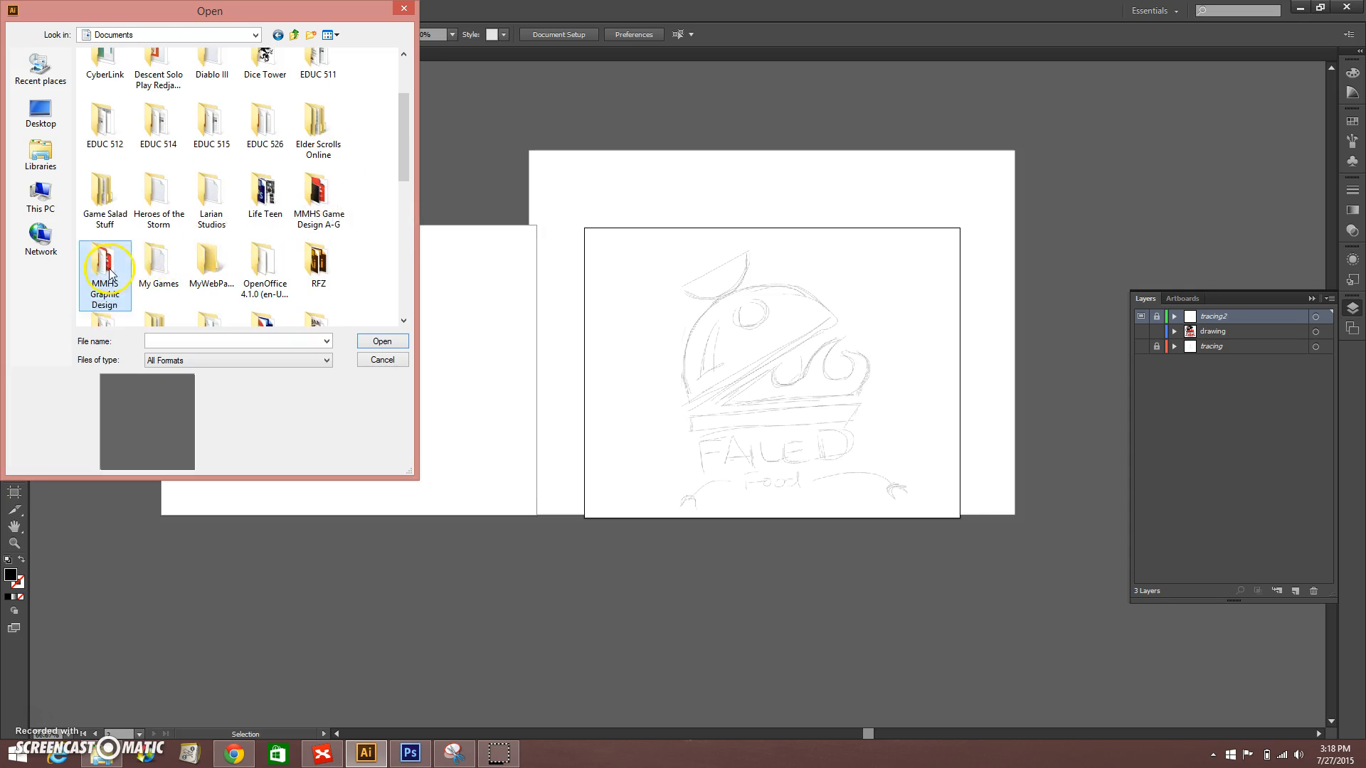
double_click(158, 71)
click(265, 213)
click(382, 342)
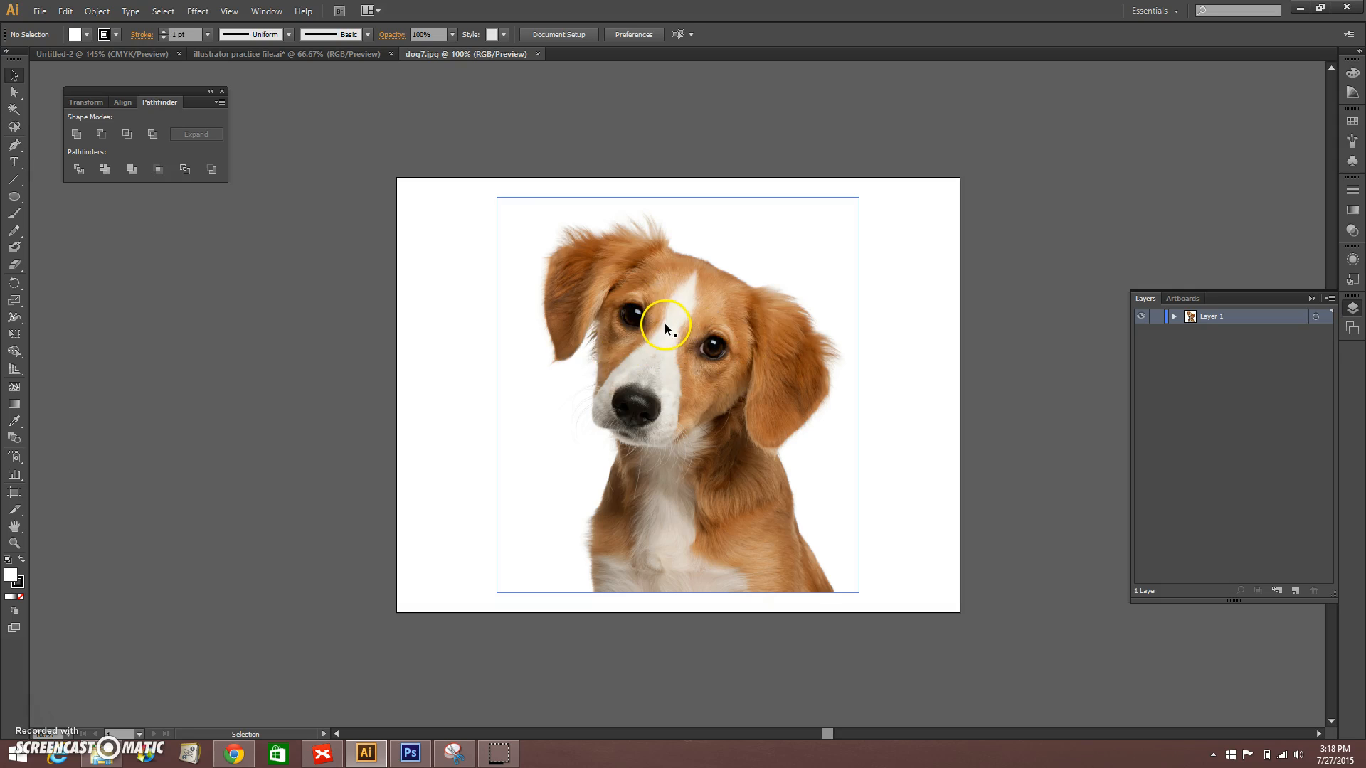
Step: Select the dog photo to inspect it and return to the illustrator practice file document
click(644, 338)
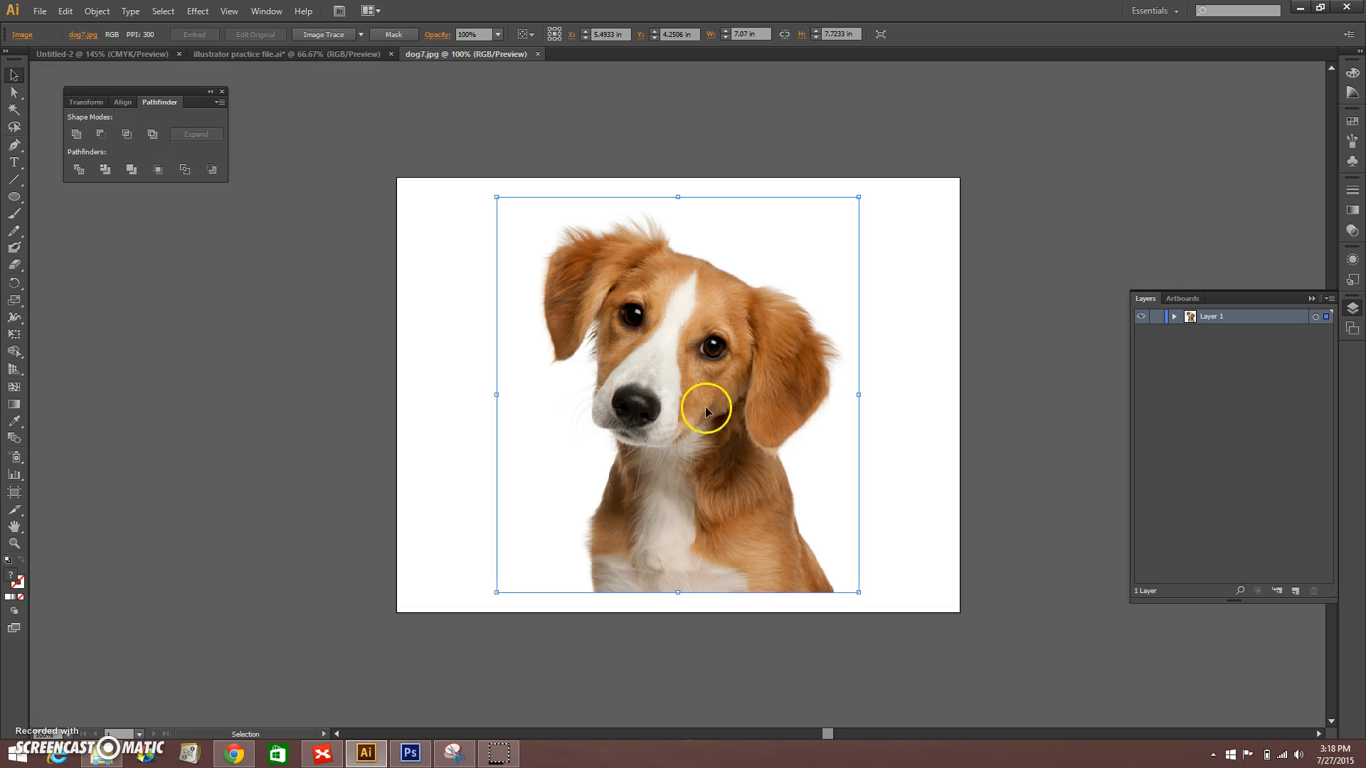
key(a)
key(v)
click(308, 55)
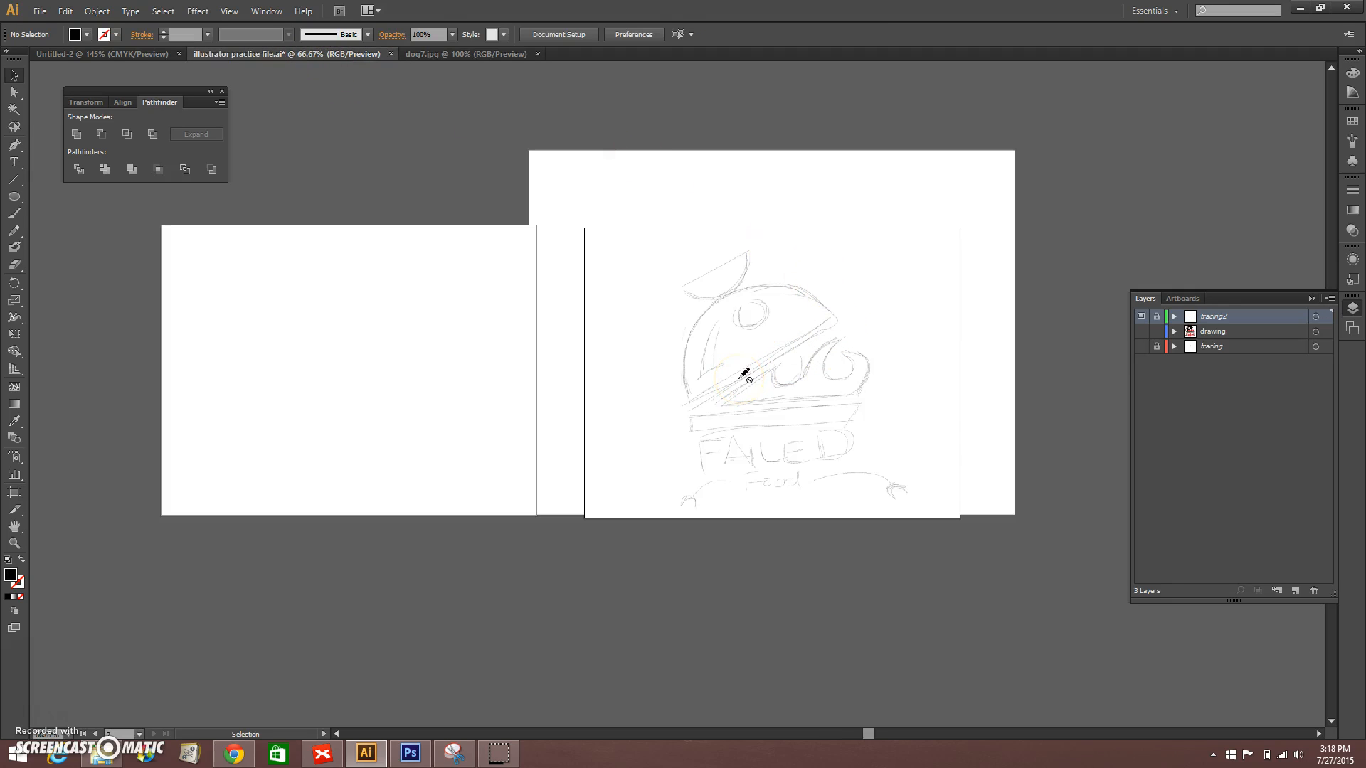
Step: Create a new layer above the locked tracing2 layer and paste the copied dog photo onto it
key(ctrl+v)
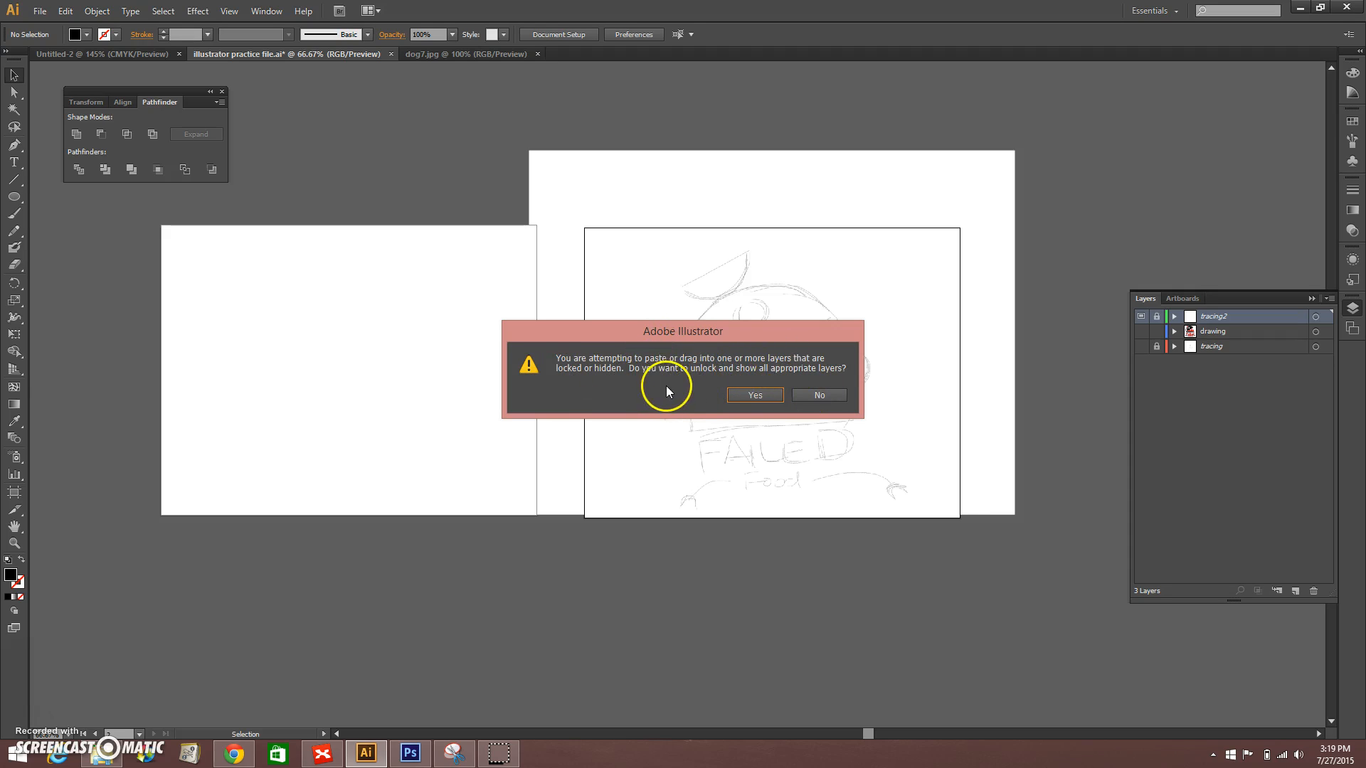
click(821, 395)
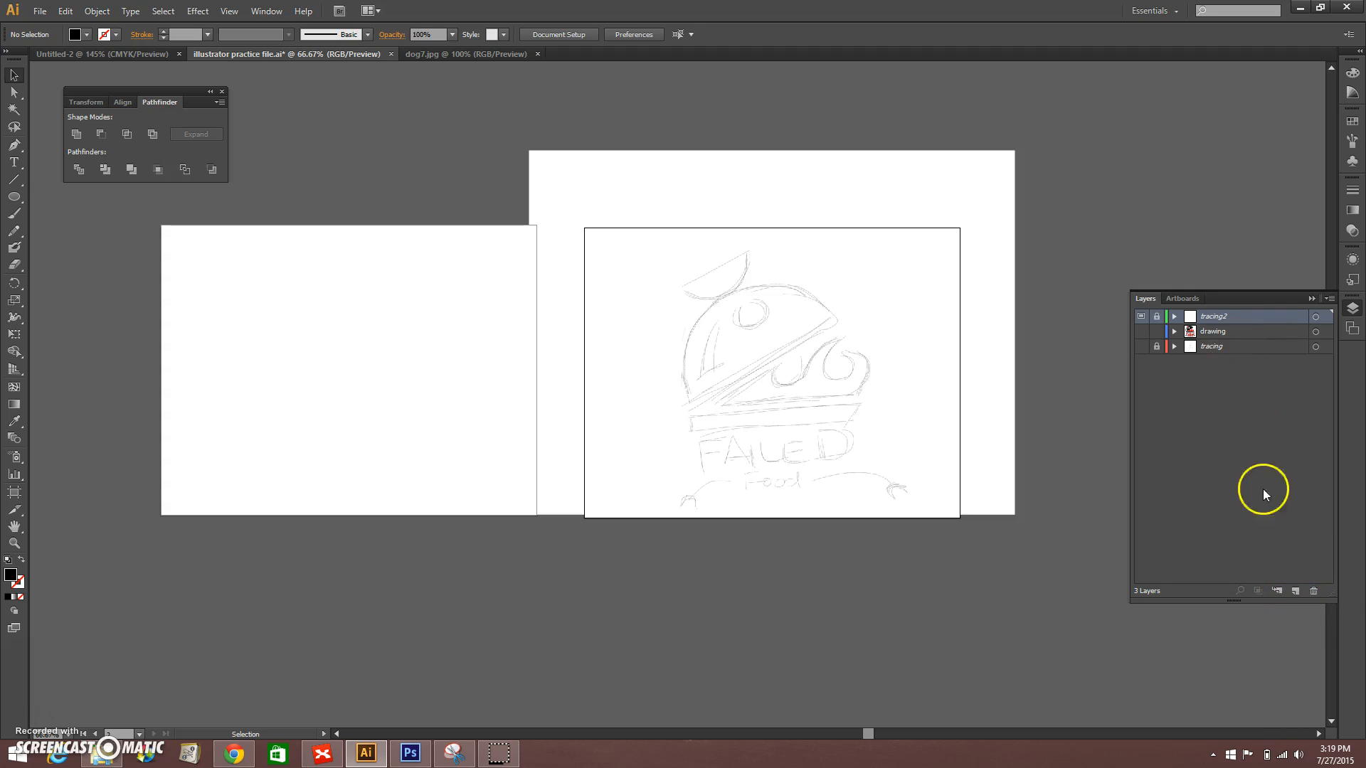
click(1295, 591)
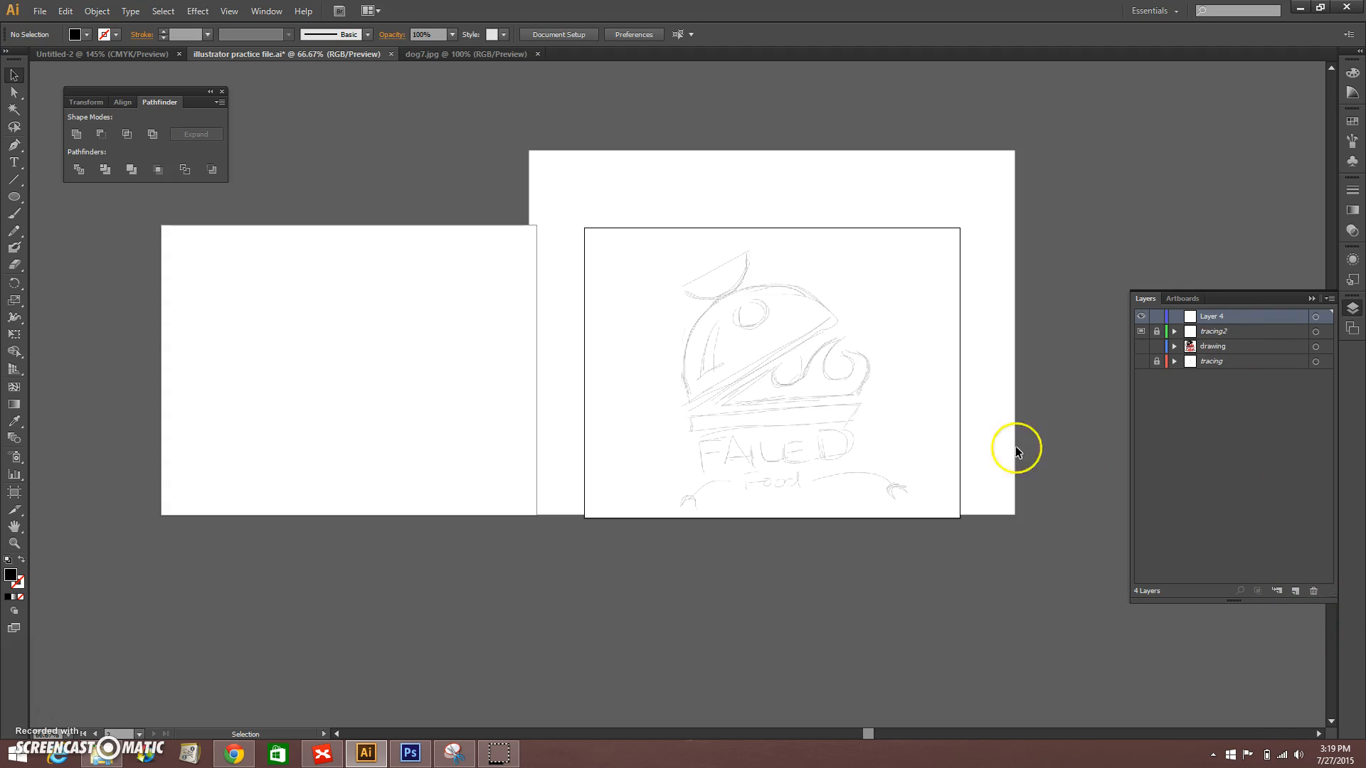
key(a)
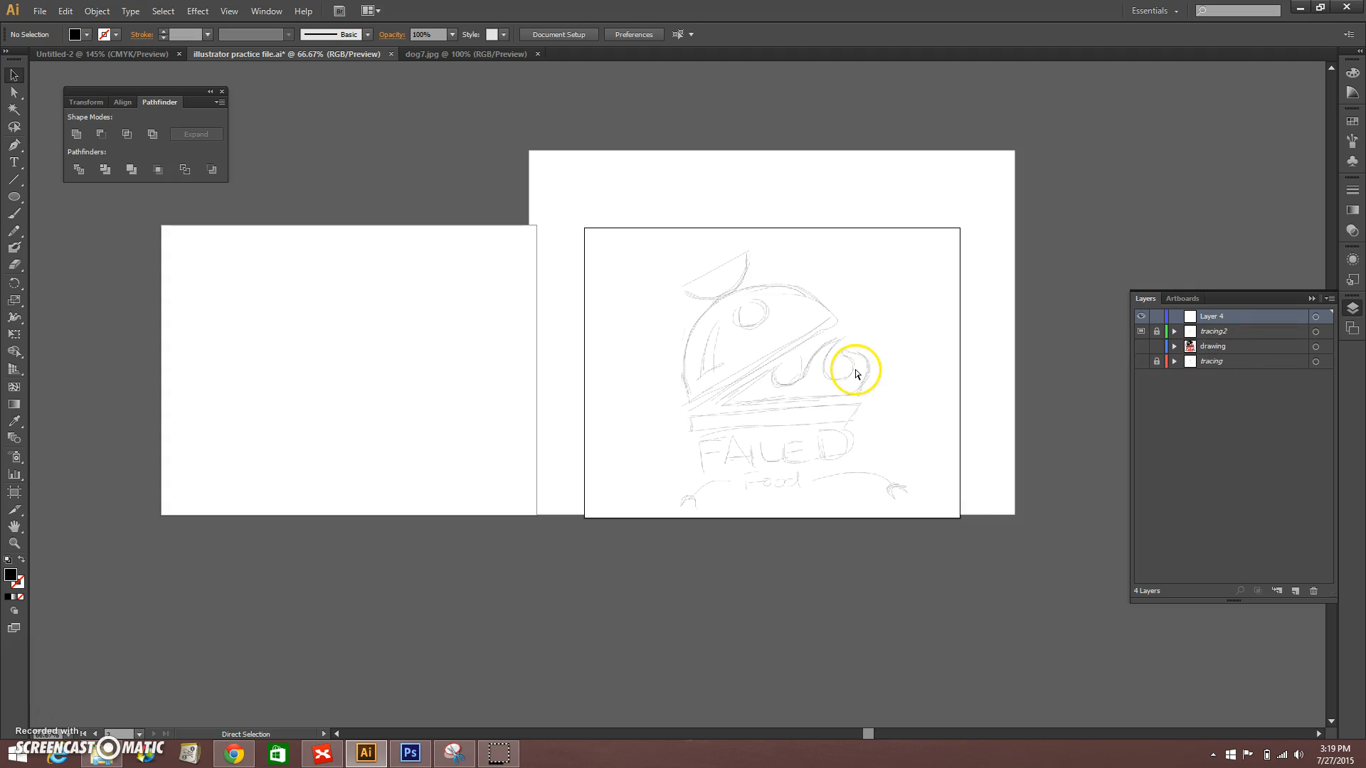
key(ctrl+v)
Step: Move the pasted dog photo over the left part of the sketch artboard, centred at about X 3.19 in, Y 4.25 in
drag(704, 386, 798, 365)
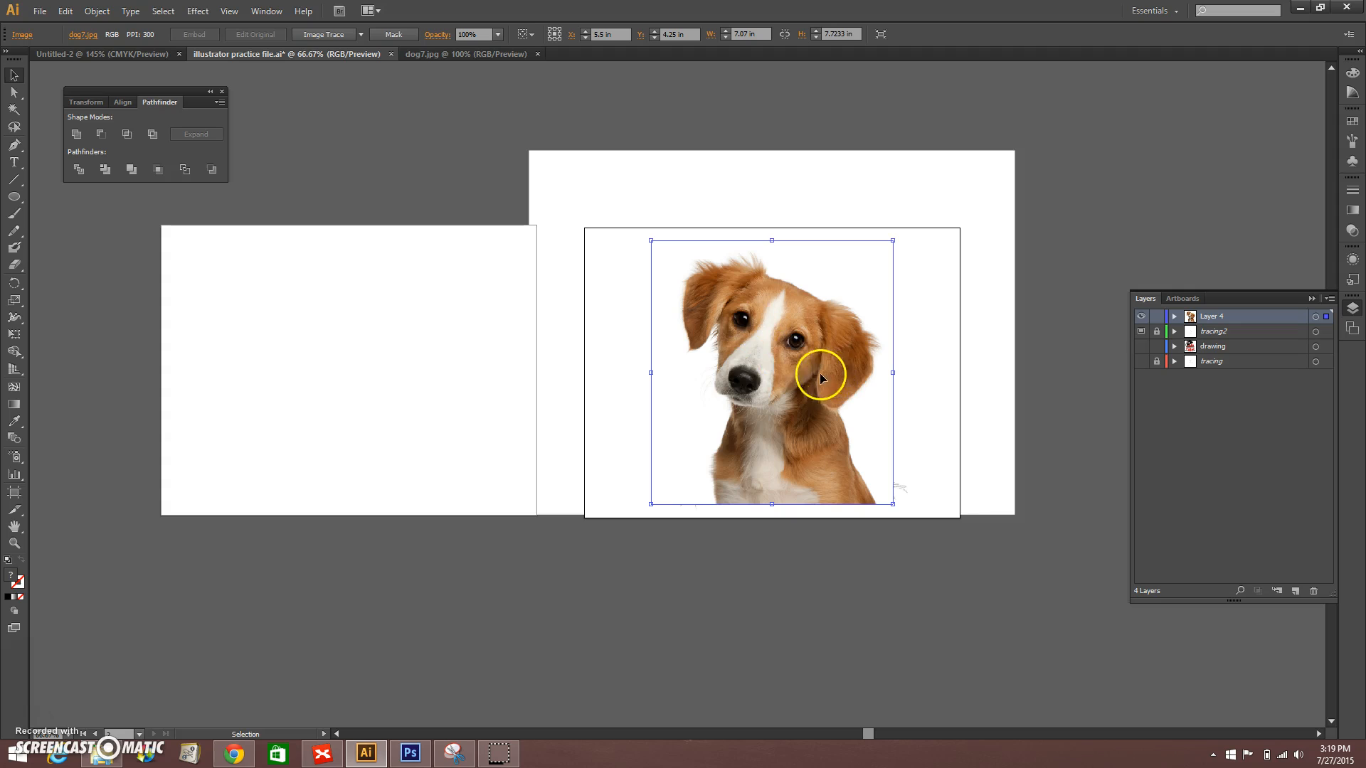
drag(795, 322, 857, 318)
mouse_move(828, 367)
mouse_down()
mouse_move(700, 370)
mouse_move(508, 345)
mouse_move(771, 361)
mouse_move(619, 354)
mouse_move(475, 318)
mouse_move(749, 368)
mouse_move(525, 352)
mouse_up()
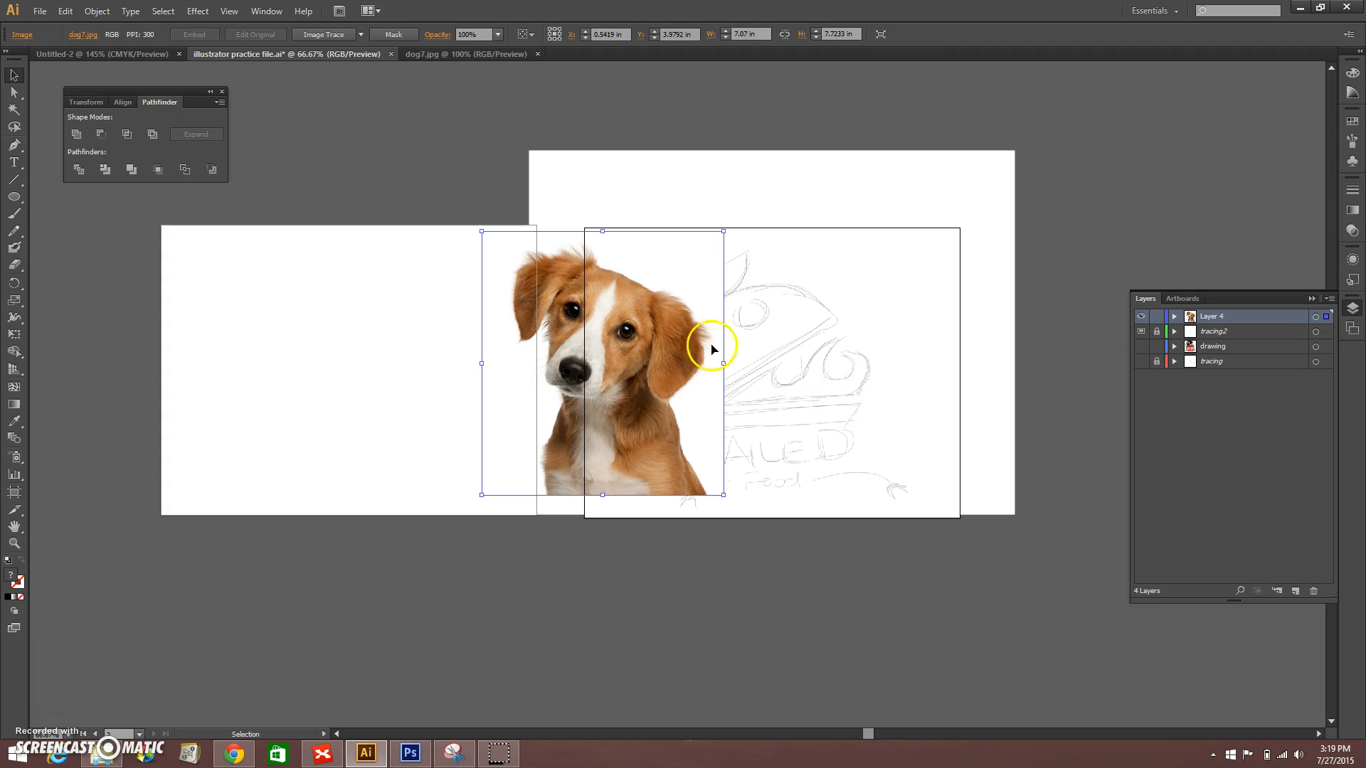
drag(649, 335, 756, 348)
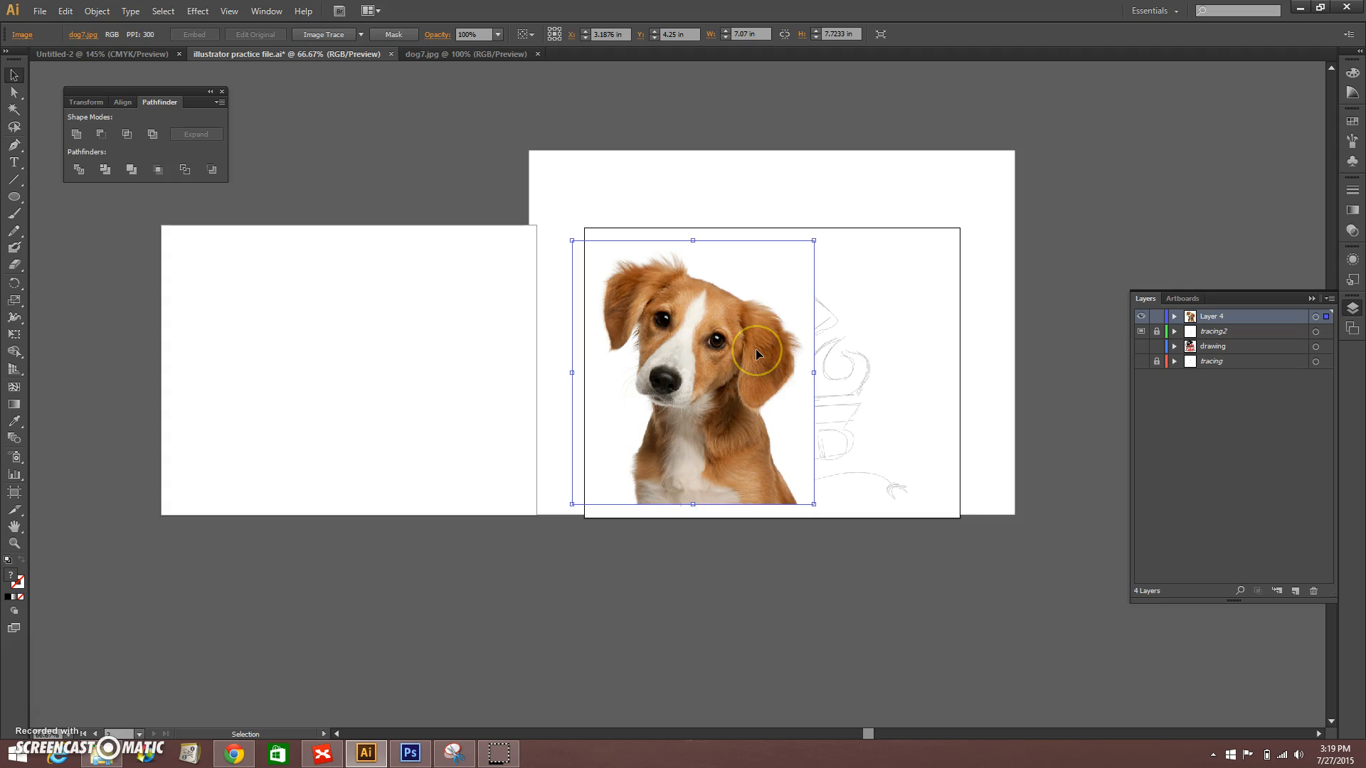